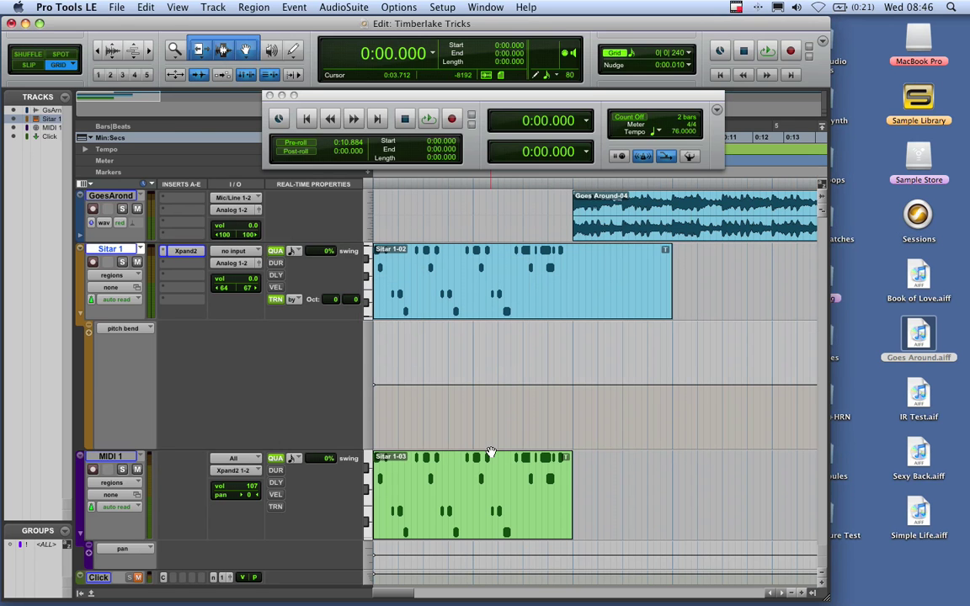
# Undo the trim to restore the full Goes Around region, then preview it soloed and unsolo.
pyautogui.click(592, 232)
pyautogui.press('super+z')
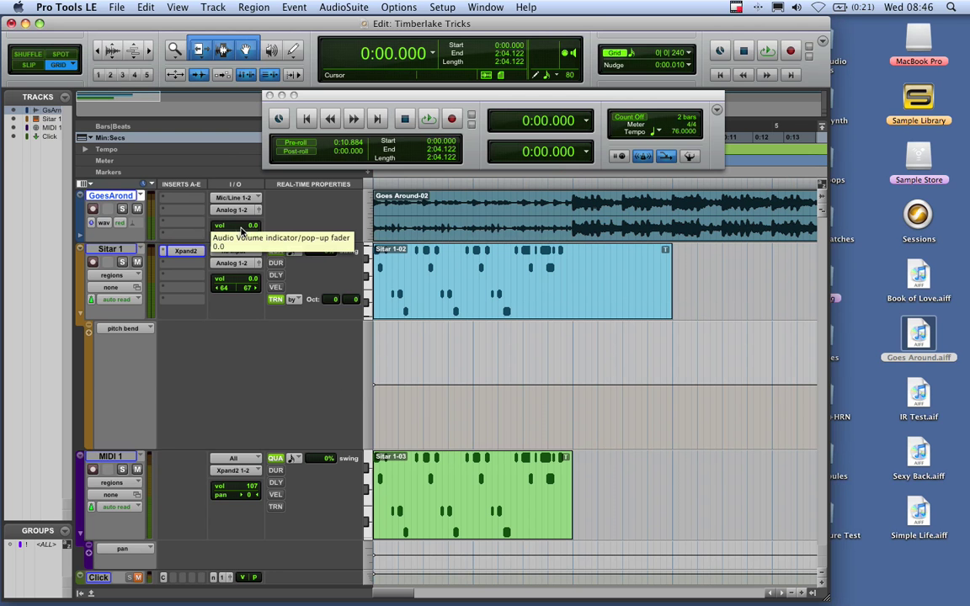
pyautogui.click(122, 210)
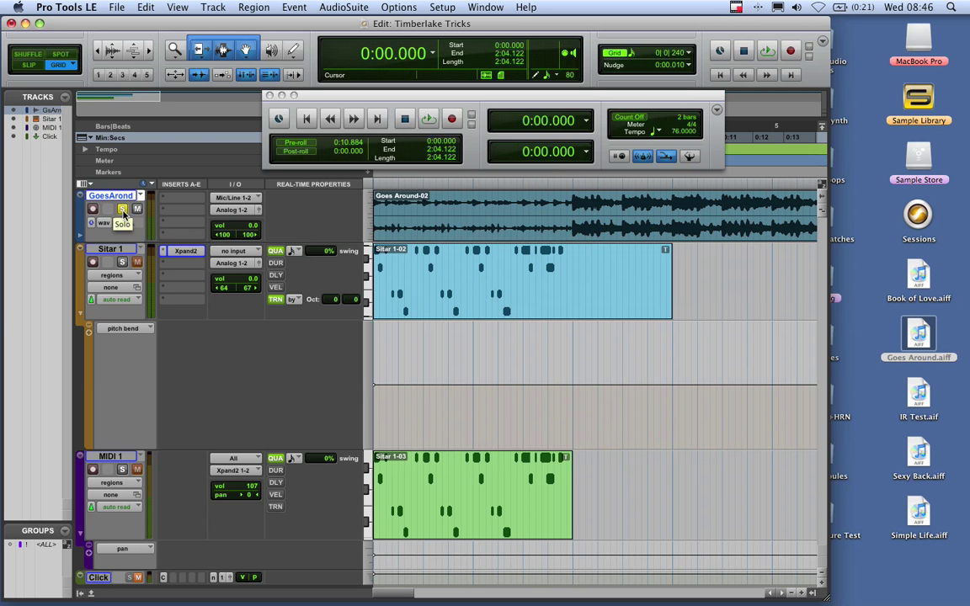
pyautogui.press('space')
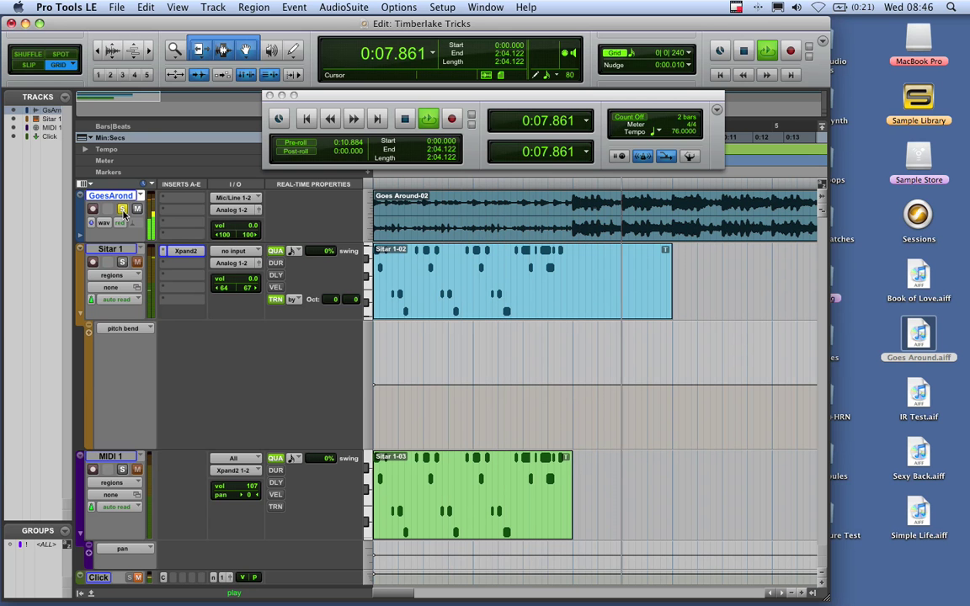
pyautogui.press('space')
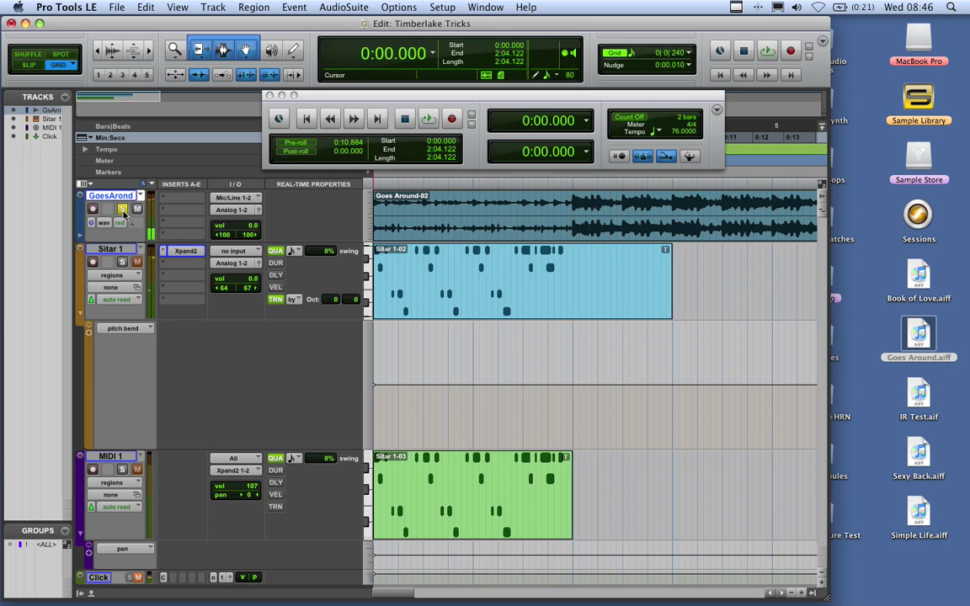
pyautogui.click(122, 209)
# Open Sitar 1's Xpand2, showing part A Sitar and part B Gentle Sitar smart knobs.
pyautogui.click(164, 251)
pyautogui.click(190, 252)
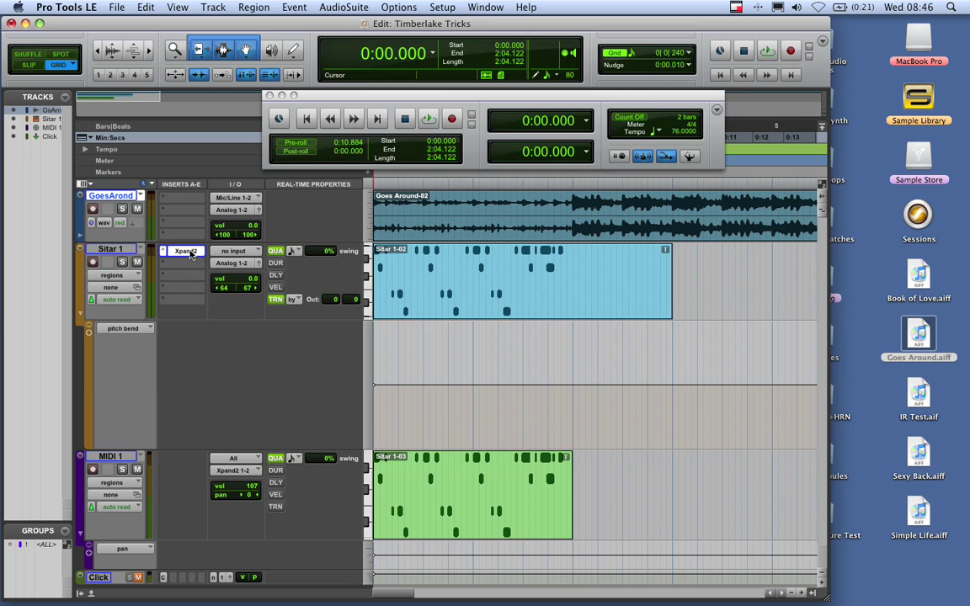
pyautogui.click(190, 252)
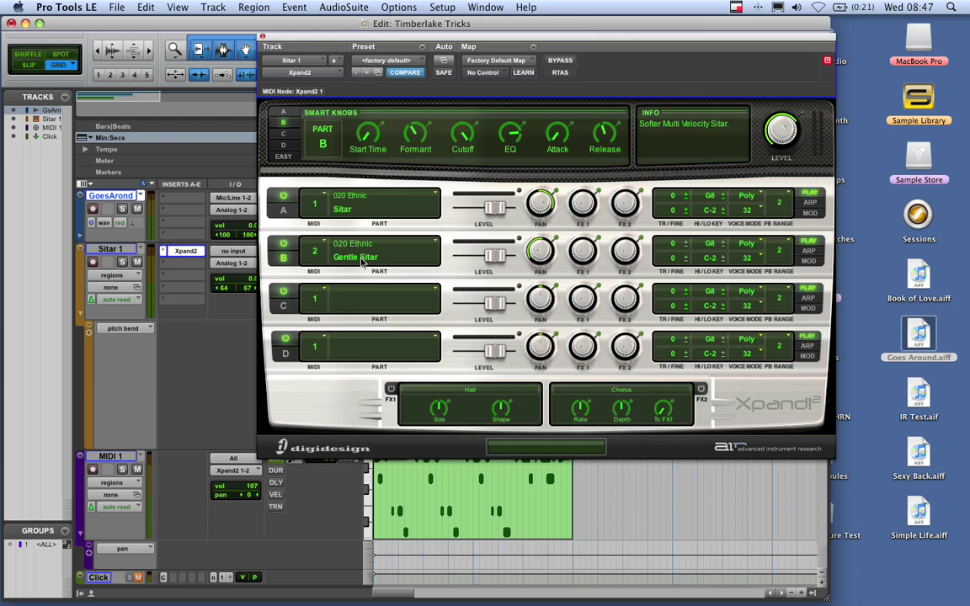
pyautogui.click(361, 207)
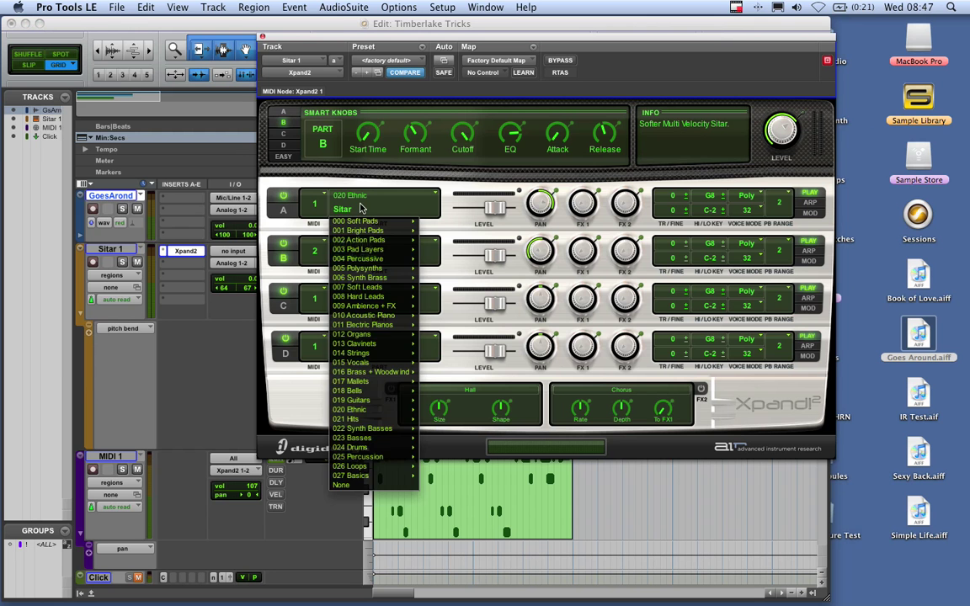
pyautogui.click(361, 208)
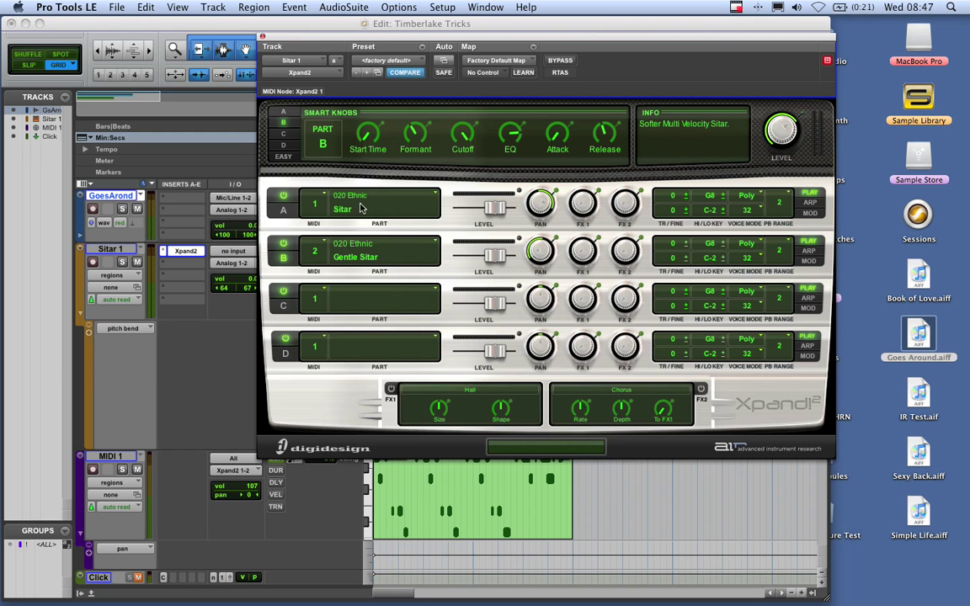
pyautogui.click(283, 113)
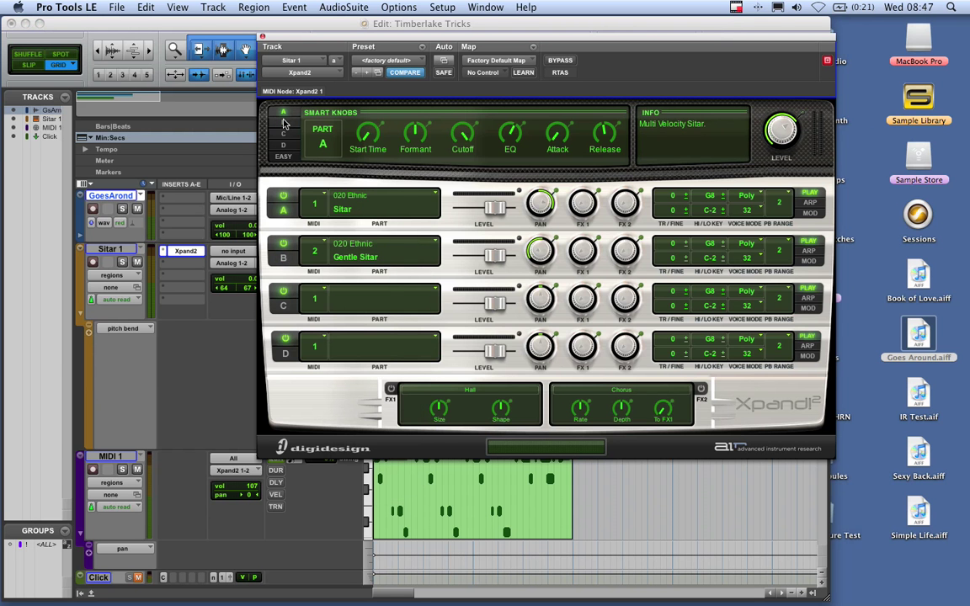
pyautogui.click(282, 125)
pyautogui.moveTo(326, 39); pyautogui.dragTo(640, 38)
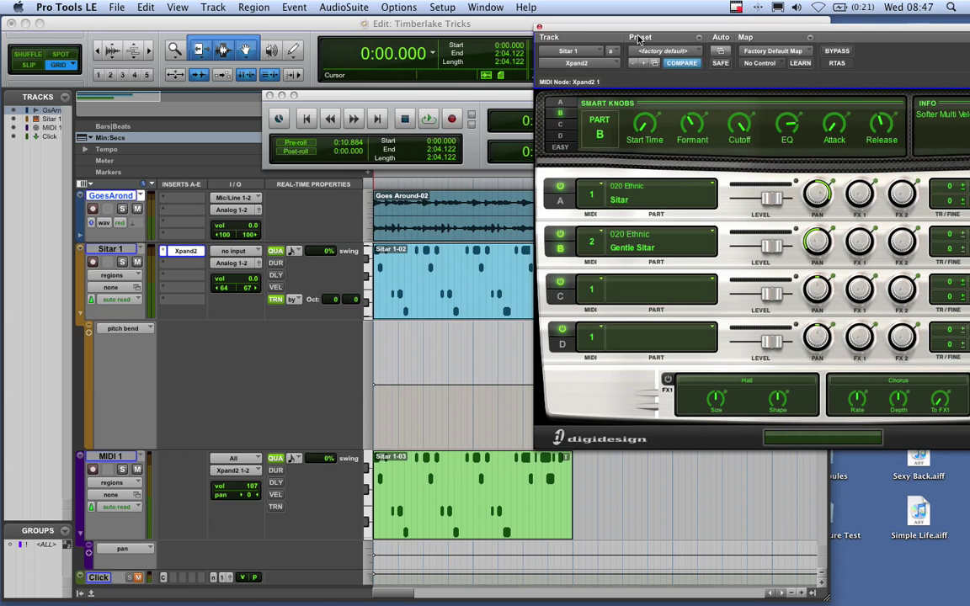
# Select the first 6.315 seconds of Goes Around, from 0:00, and loop-play it.
pyautogui.click(539, 31)
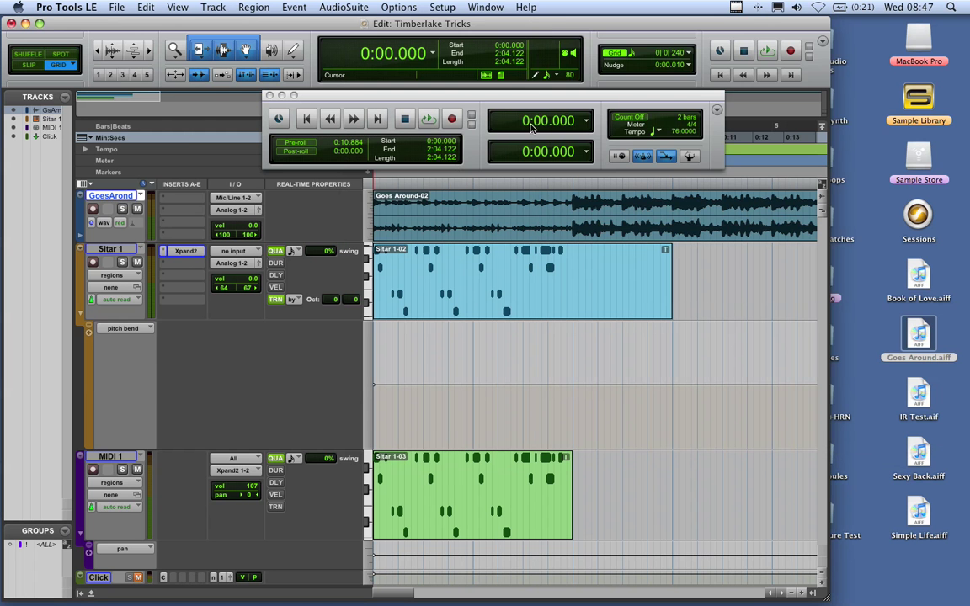
pyautogui.click(571, 202)
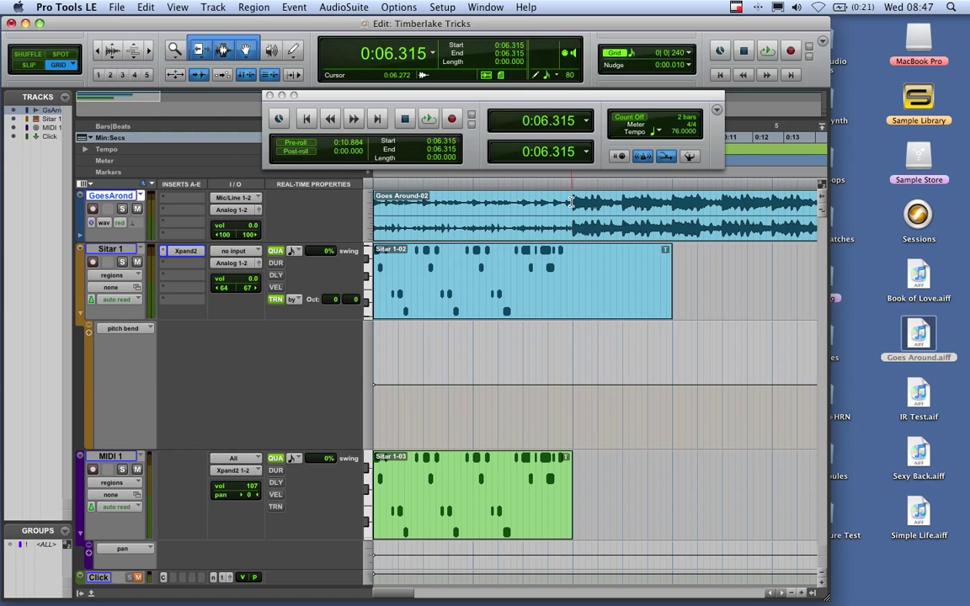
pyautogui.press('space')
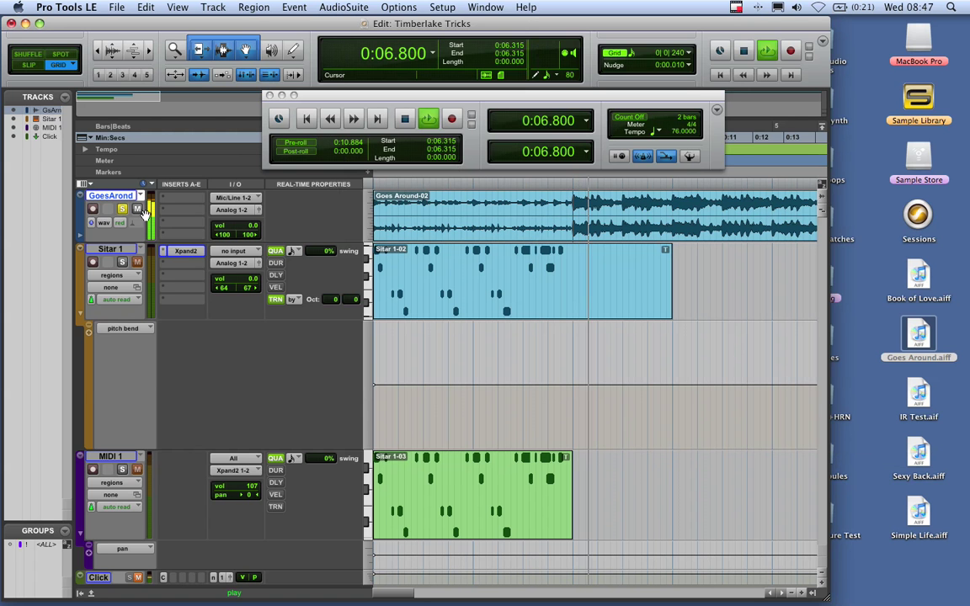
pyautogui.press('space')
pyautogui.doubleClick(549, 194)
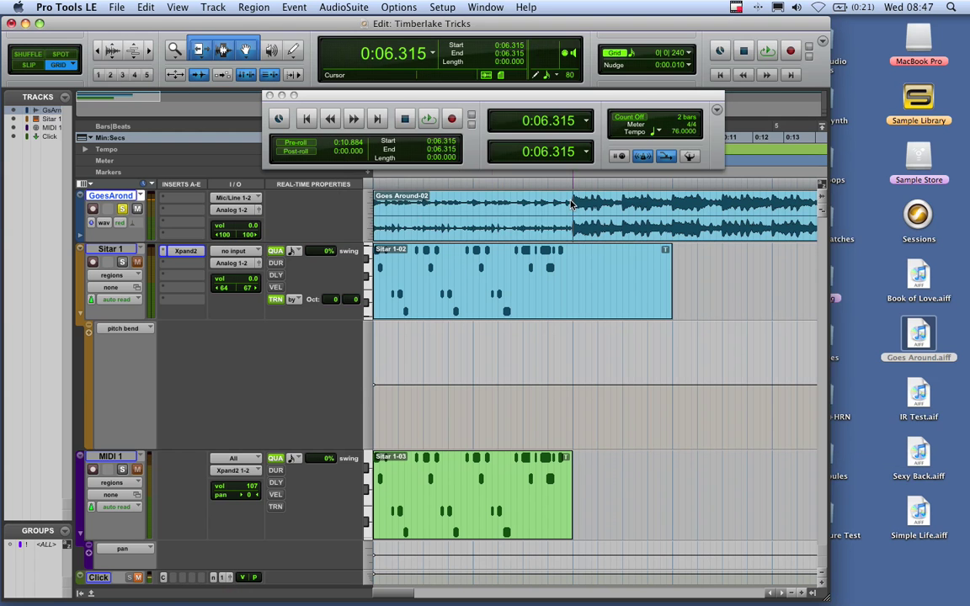
pyautogui.moveTo(571, 202); pyautogui.dragTo(96, 202)
pyautogui.press('space')
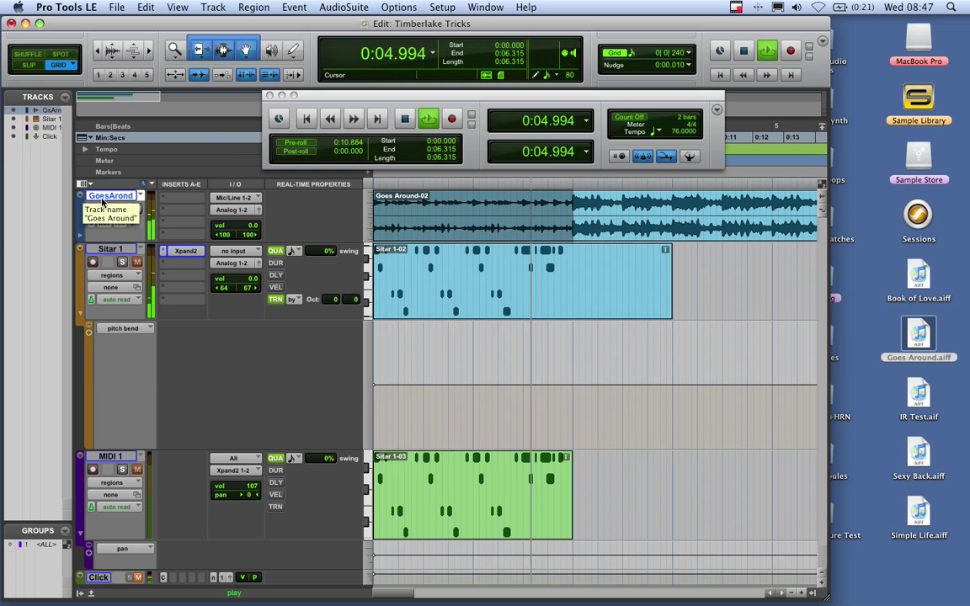
pyautogui.press('space')
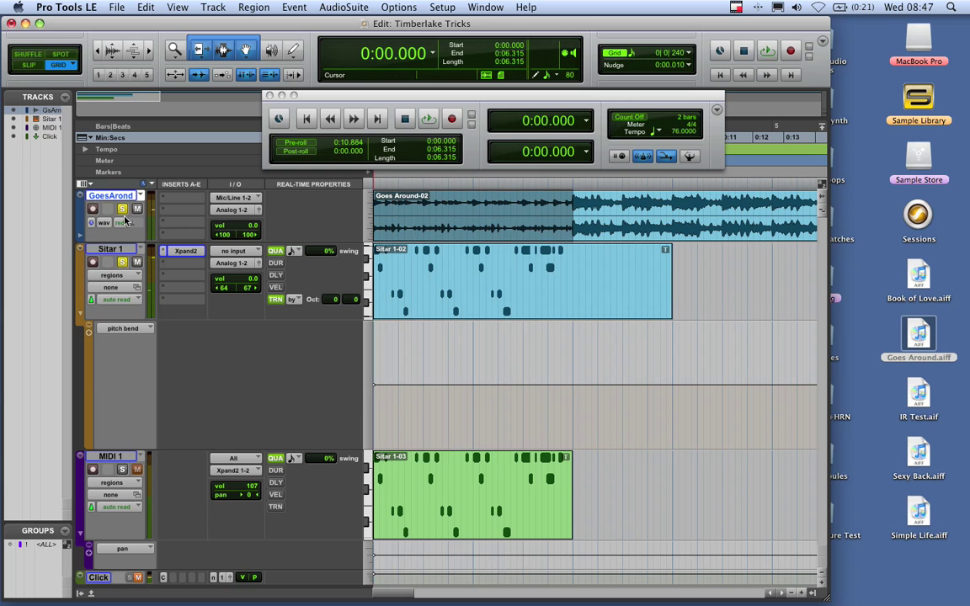
pyautogui.press('space')
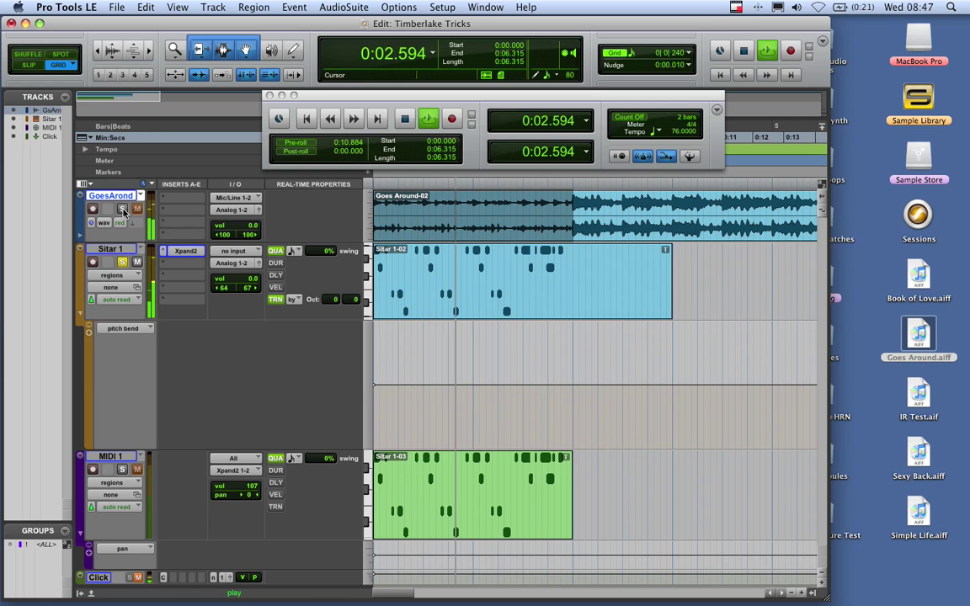
pyautogui.press('space')
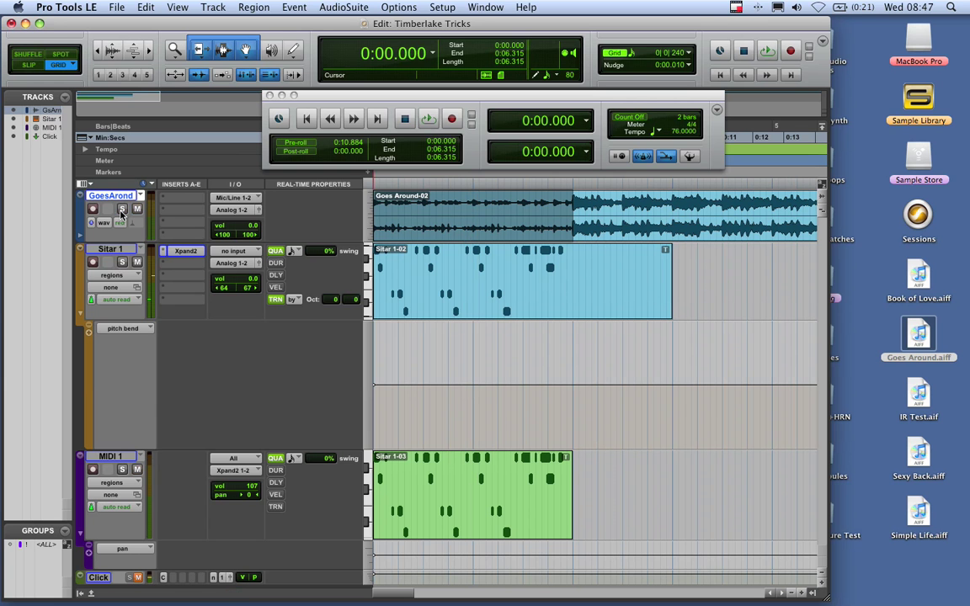
# Preview the selection with only the GoesAround track soloed, then unsolo it.
pyautogui.click(121, 210)
pyautogui.press('space')
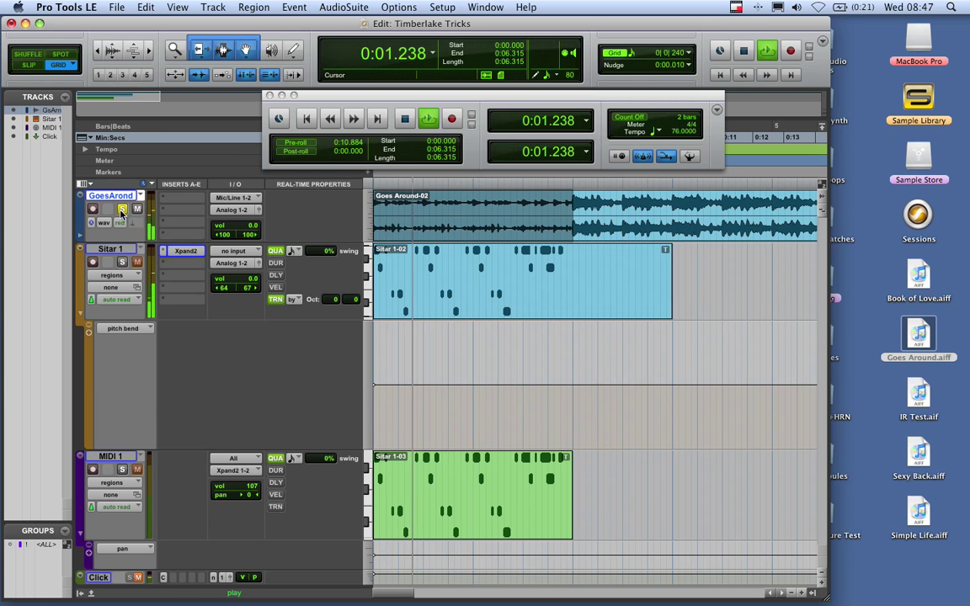
pyautogui.press('space')
pyautogui.click(121, 210)
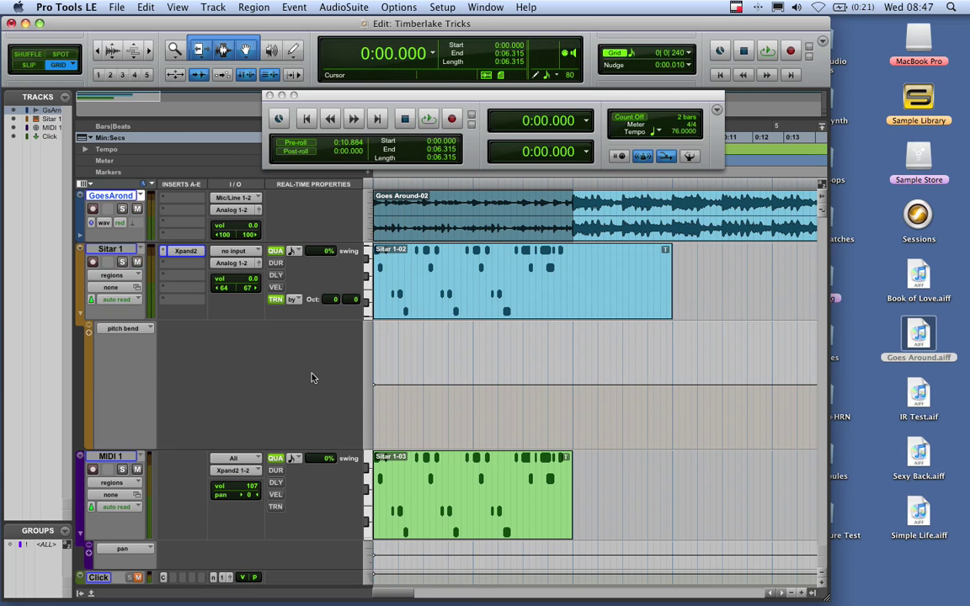
# Solo Sitar 1 and MIDI 1 and play both sitar parts together.
pyautogui.click(123, 263)
pyautogui.click(122, 470)
pyautogui.press('space')
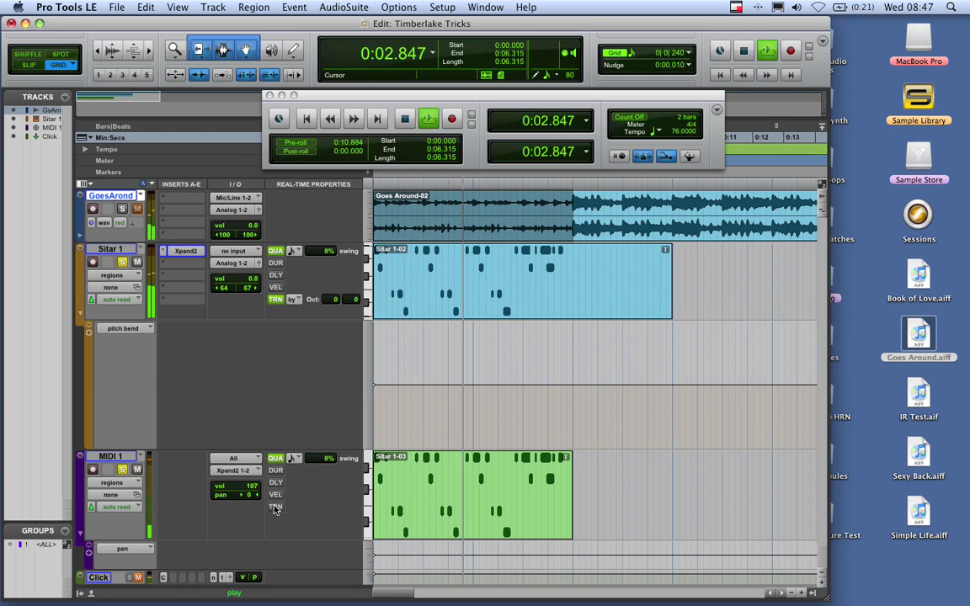
pyautogui.press('space')
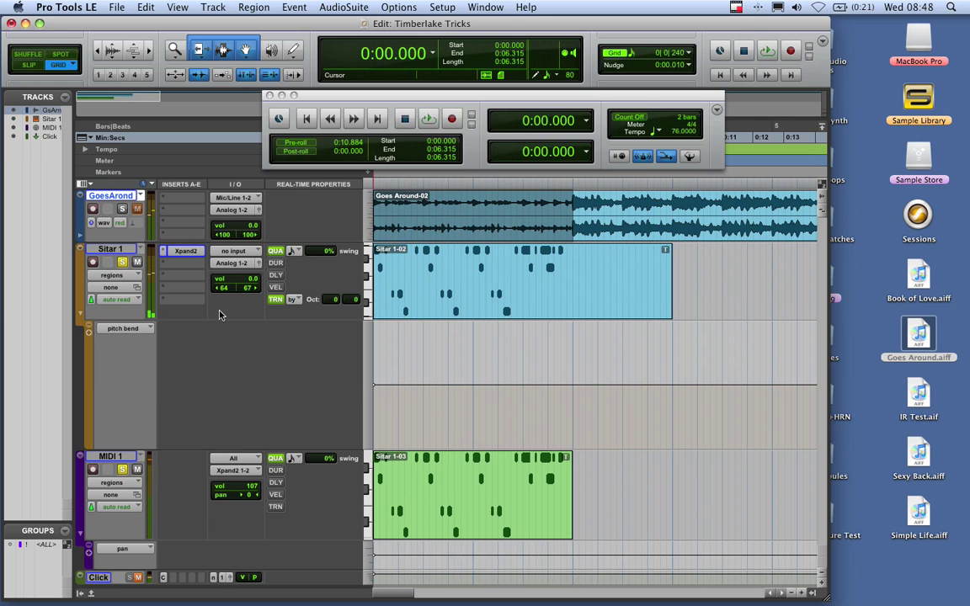
# Transpose Xpand2 part B, Gentle Sitar, to -12 semitones and play it back.
pyautogui.click(199, 257)
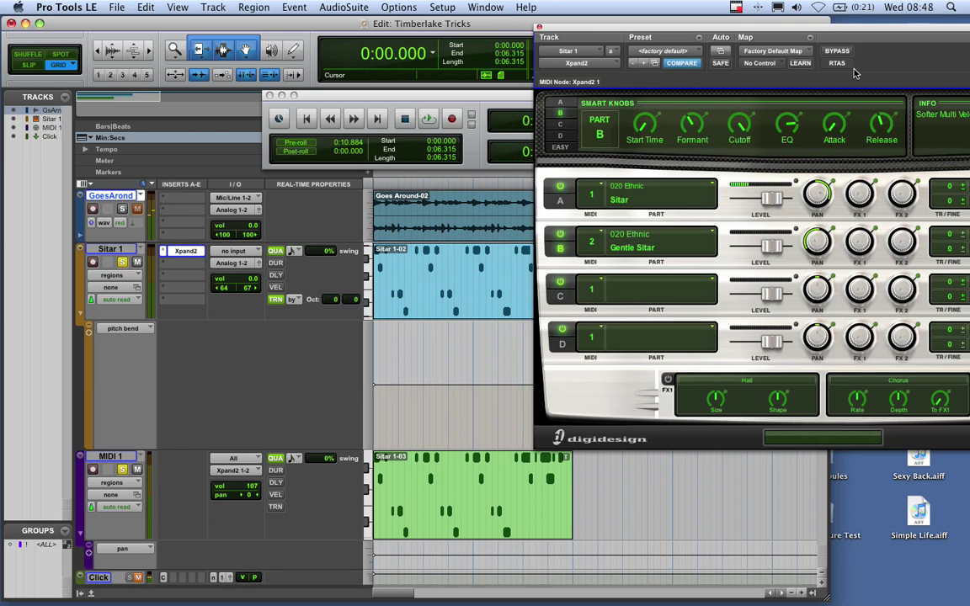
pyautogui.moveTo(852, 33); pyautogui.dragTo(657, 34)
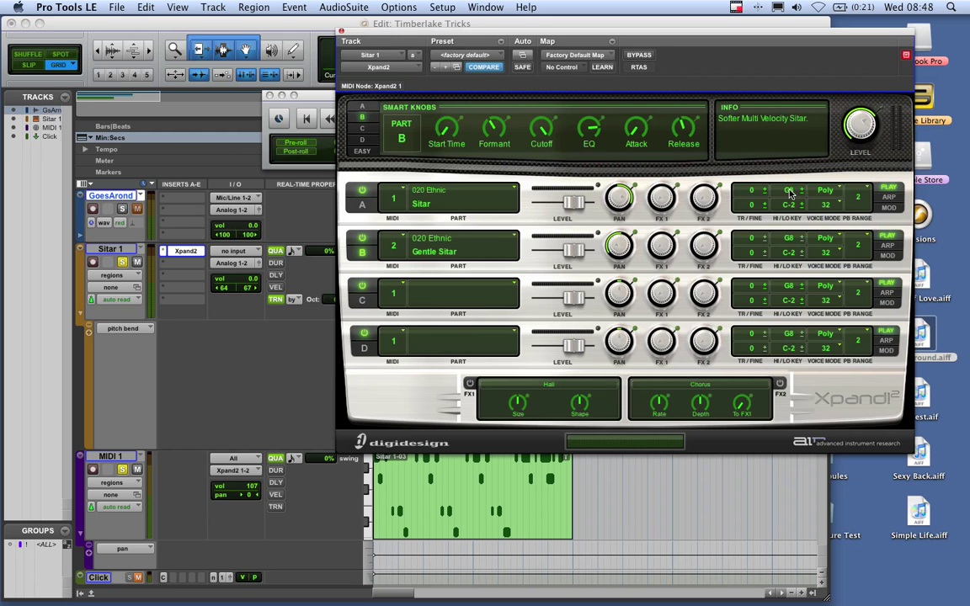
pyautogui.moveTo(752, 244); pyautogui.dragTo(751, 263)
pyautogui.press('space')
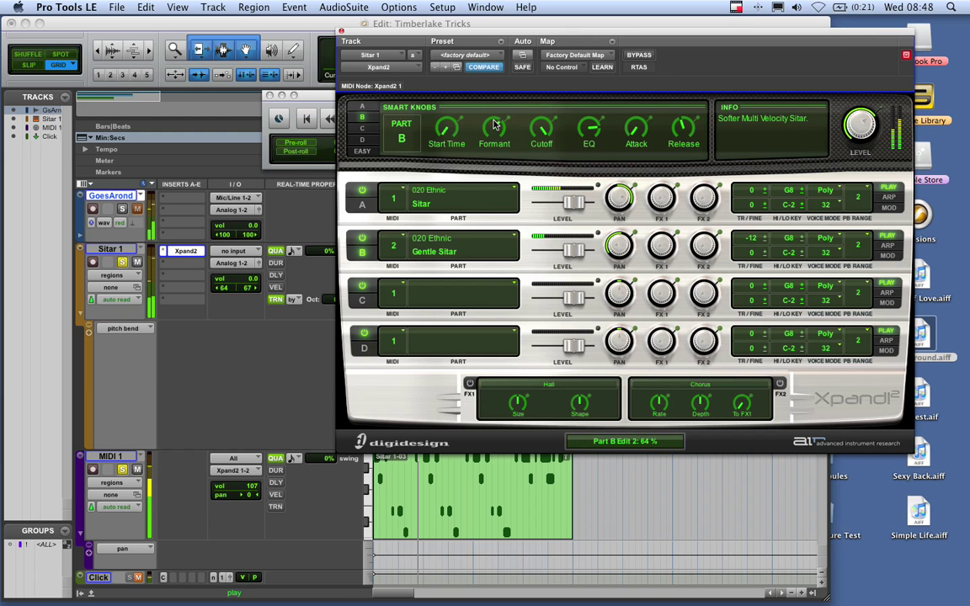
# Close the Xpand2 window and stop playback at 0:00.000.
pyautogui.click(341, 31)
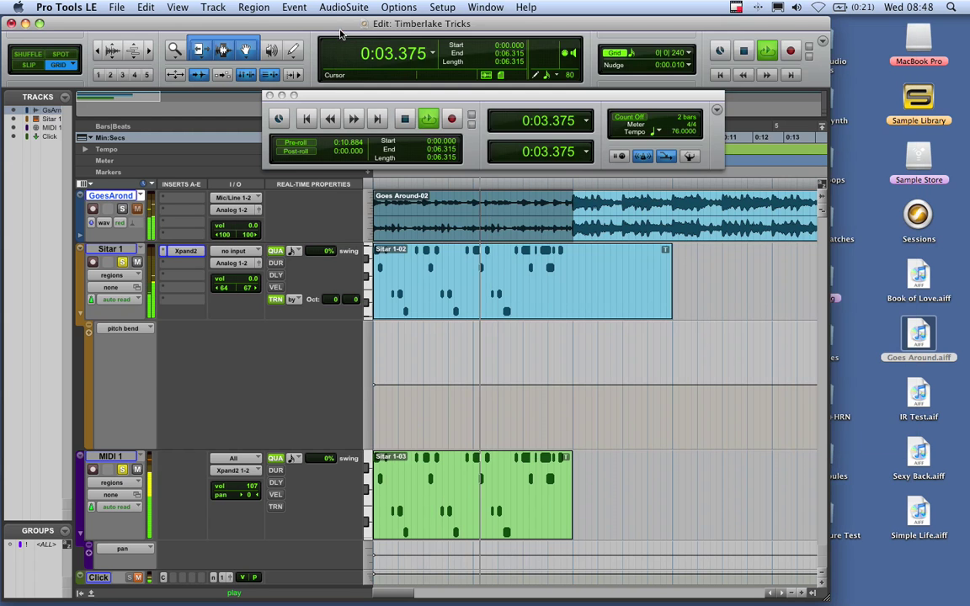
pyautogui.press('space')
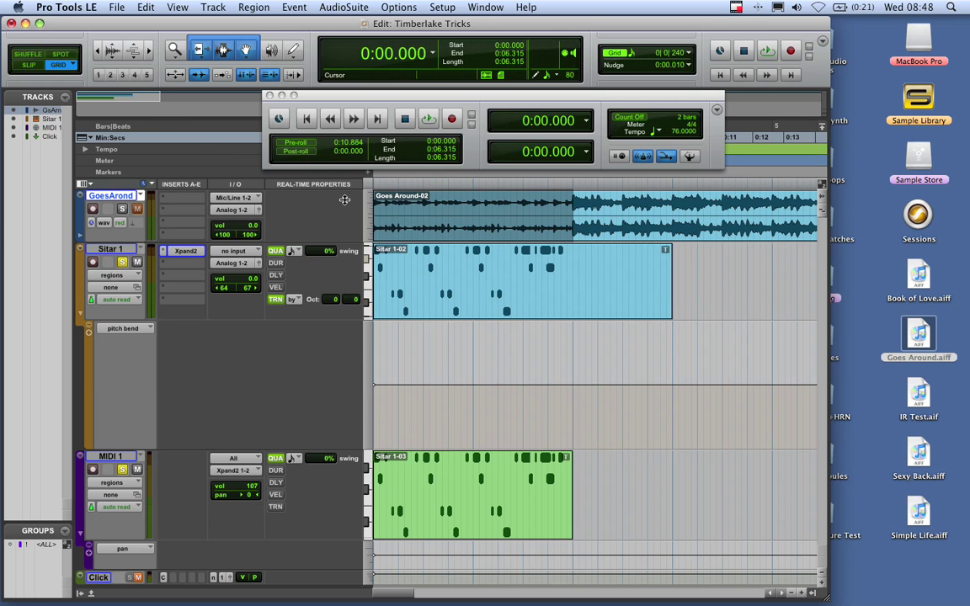
# Show Sitar 1's pitch bend lane taller, with the Pencil set to freehand.
pyautogui.click(80, 317)
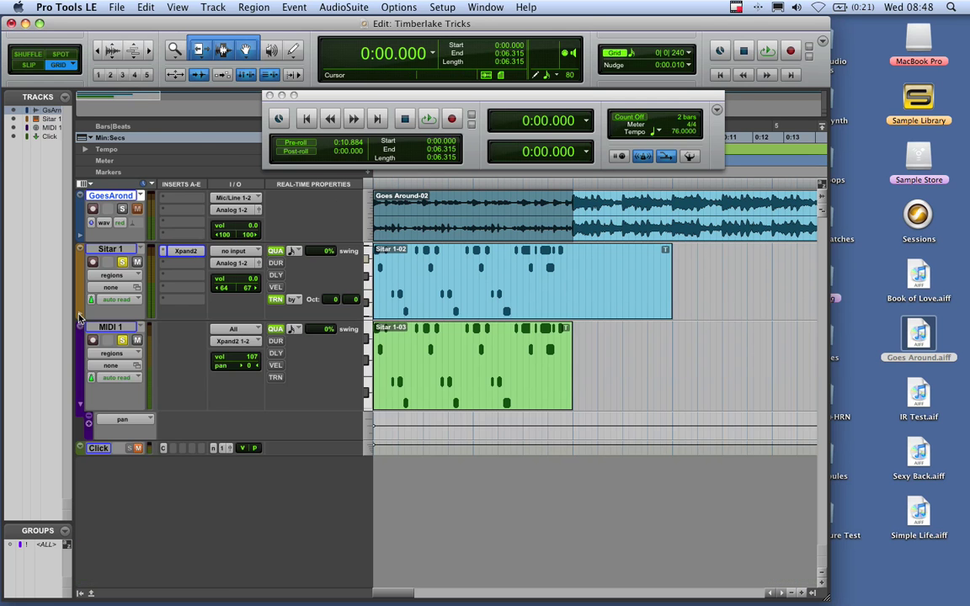
pyautogui.click(80, 317)
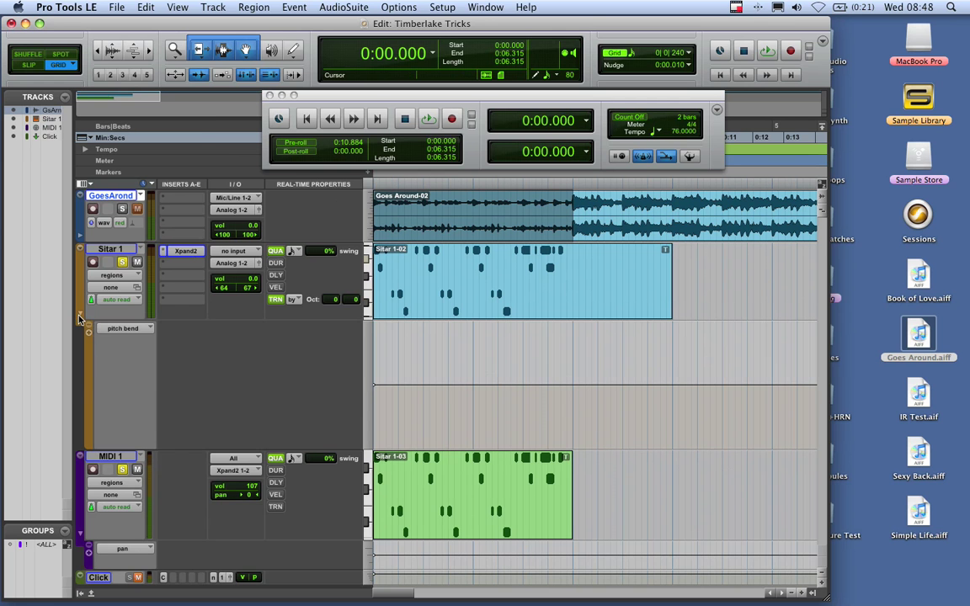
pyautogui.click(124, 328)
pyautogui.click(124, 329)
pyautogui.click(294, 52)
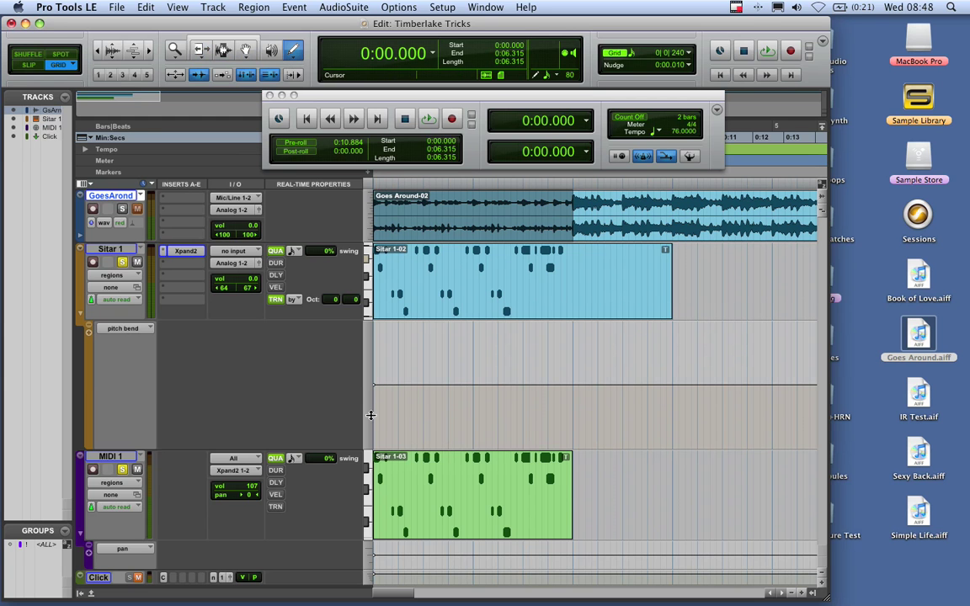
pyautogui.moveTo(346, 452); pyautogui.dragTo(347, 515)
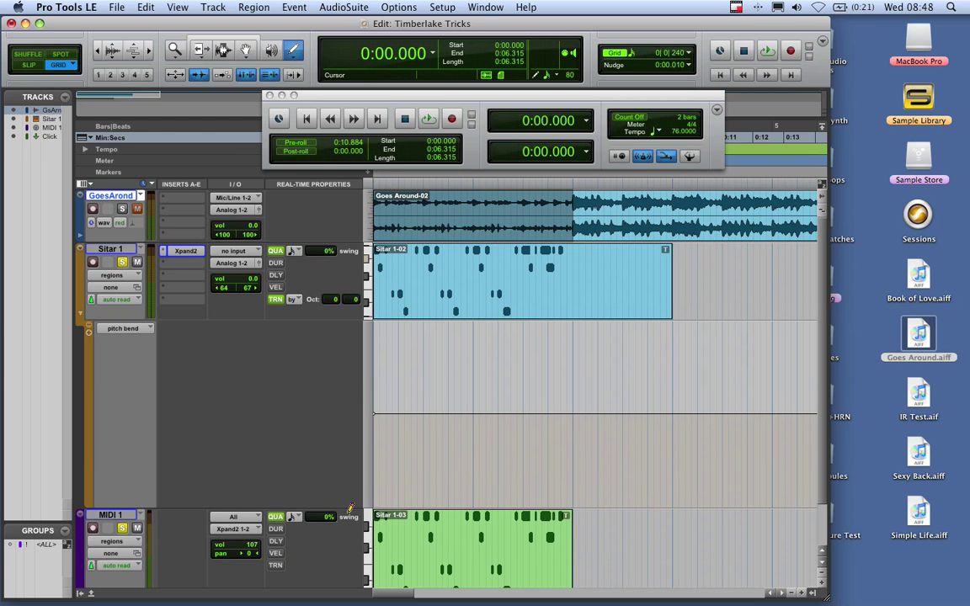
# Draw a pitch-bend curve, undo it, and redraw a gentler wavy curve across the opening.
pyautogui.moveTo(381, 404)
pyautogui.mouseDown()
pyautogui.moveTo(389, 362)
pyautogui.moveTo(503, 405)
pyautogui.mouseUp()
pyautogui.press('space')
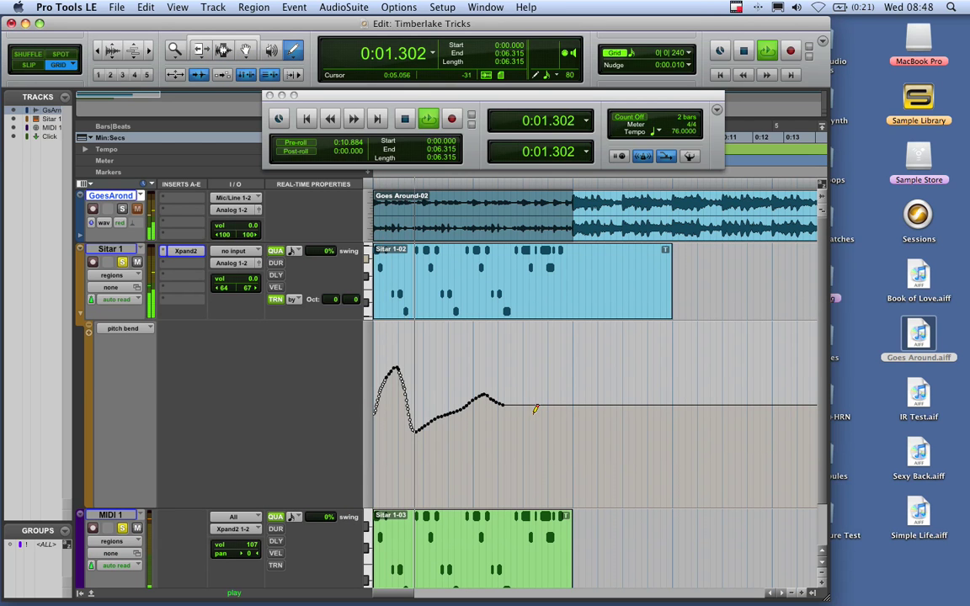
pyautogui.press('space')
pyautogui.press('super+z')
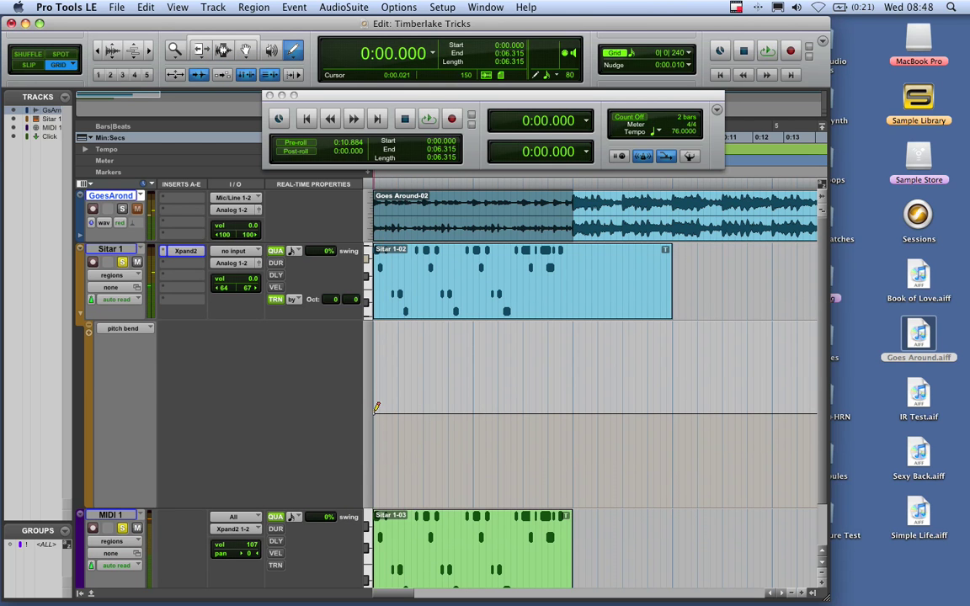
pyautogui.moveTo(376, 409); pyautogui.dragTo(575, 410)
pyautogui.press('space')
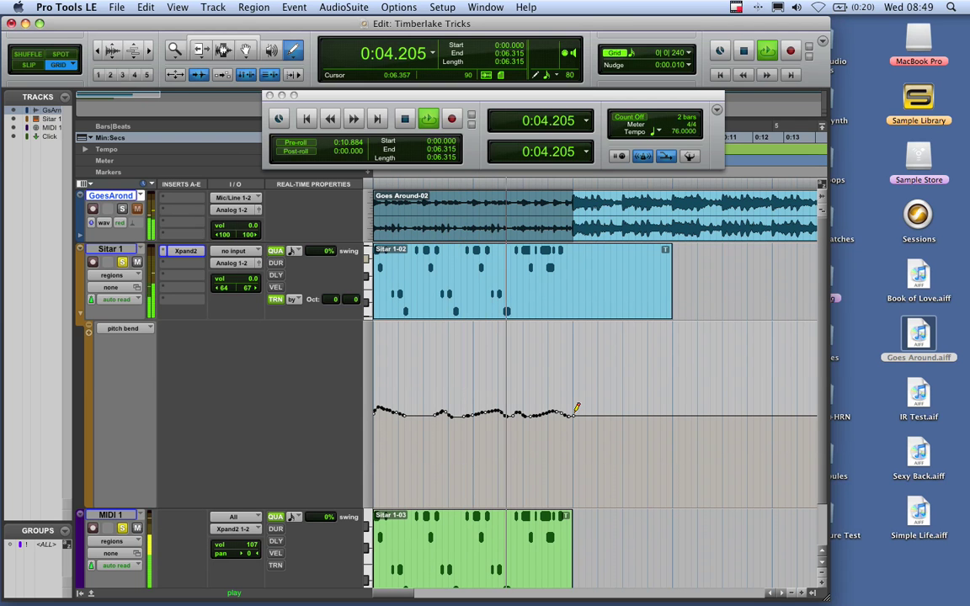
pyautogui.press('space')
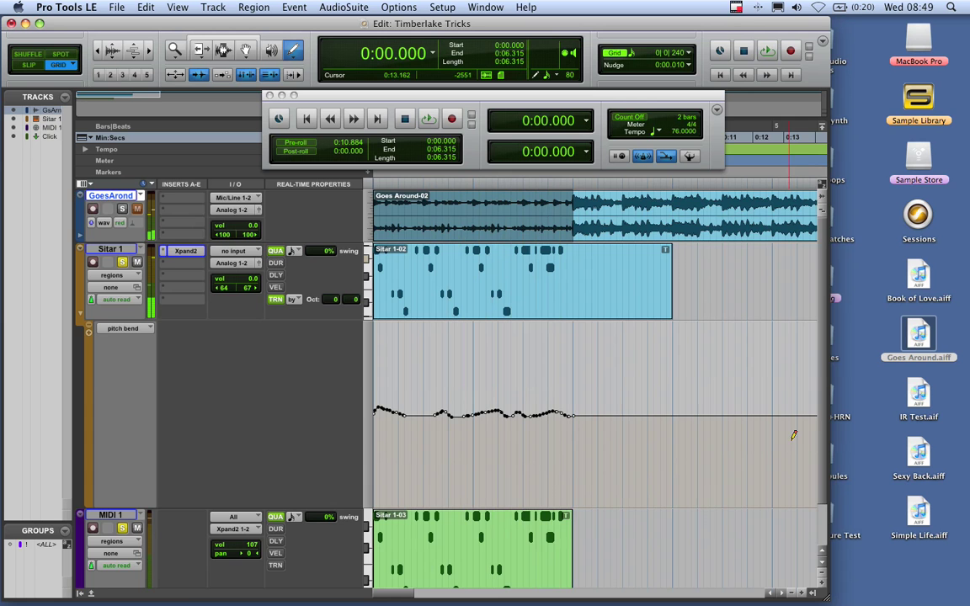
# Show pitch bend in MIDI 1's lane and shrink Sitar 1's pitch-bend lane.
pyautogui.scroll(-2, 823, 539)
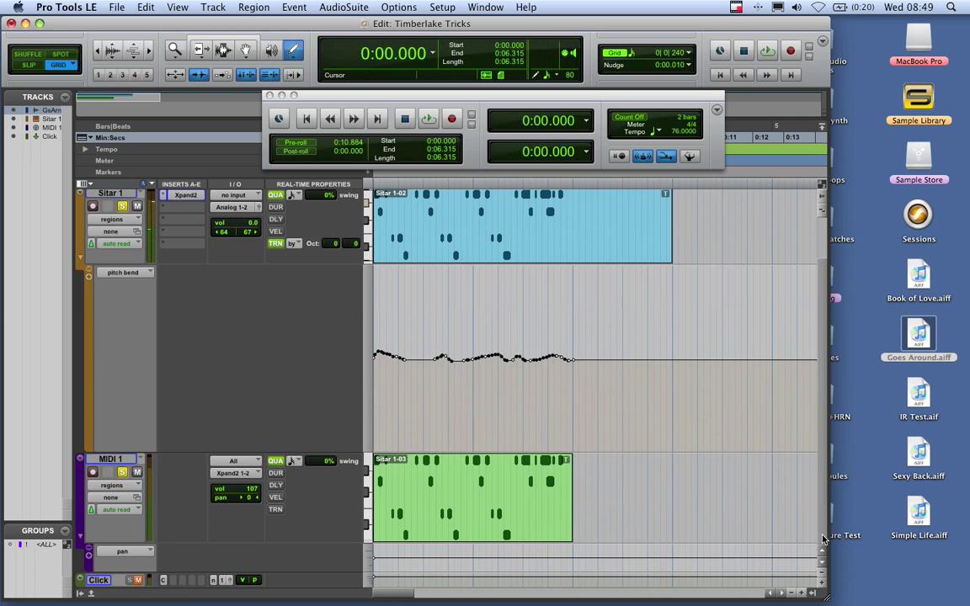
pyautogui.click(139, 556)
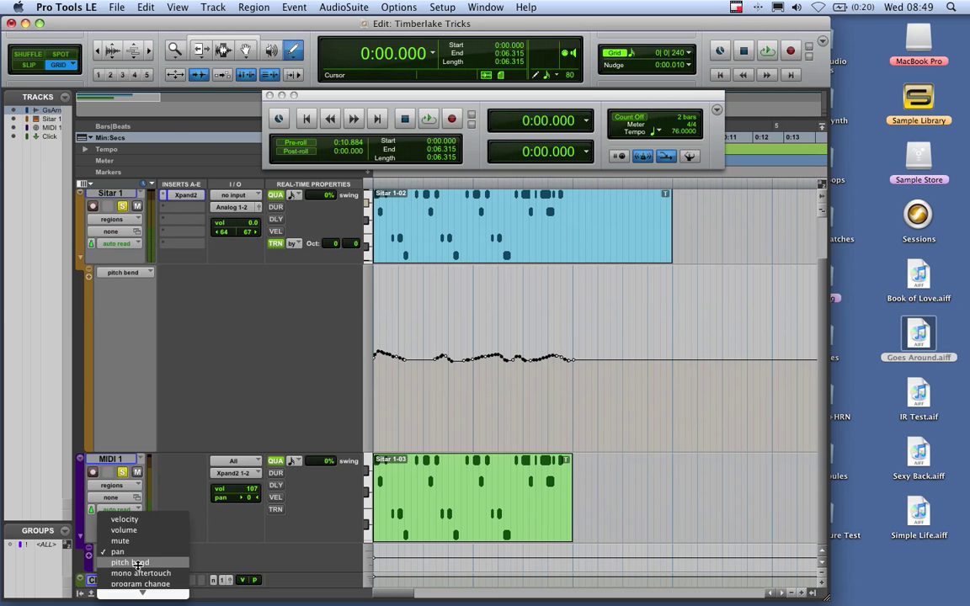
pyautogui.click(126, 563)
pyautogui.scroll(-2, 341, 574)
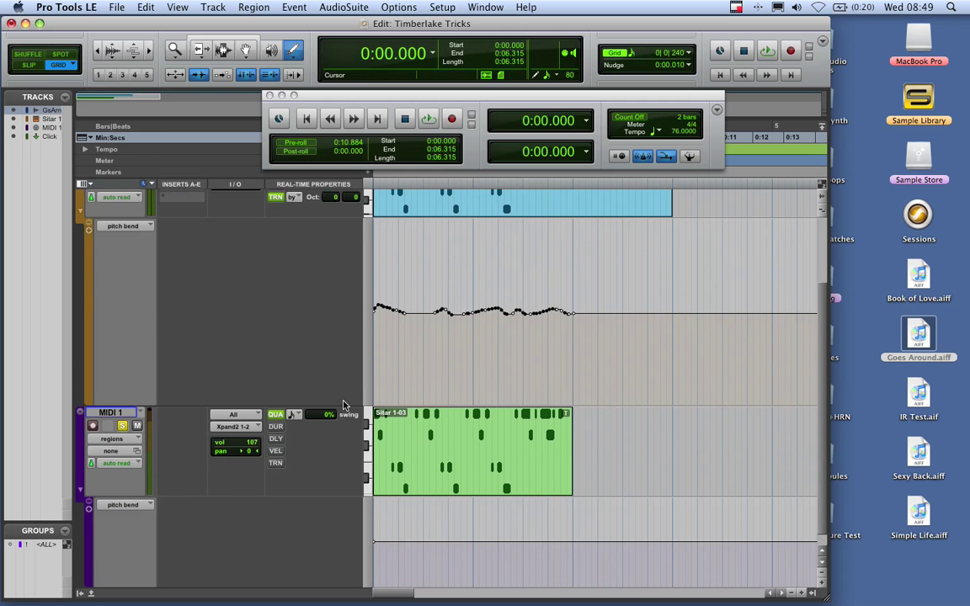
pyautogui.moveTo(342, 405); pyautogui.dragTo(343, 277)
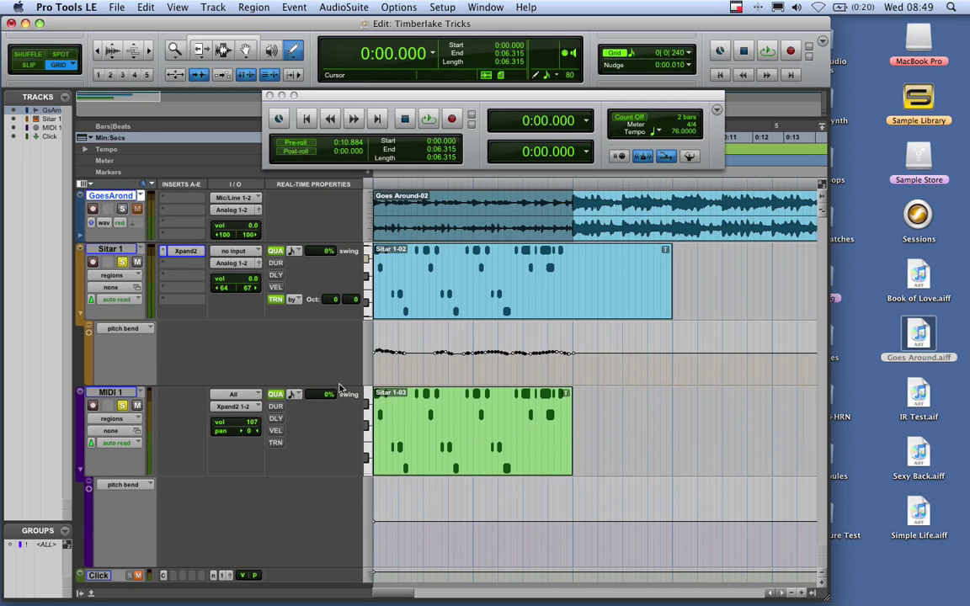
pyautogui.moveTo(341, 388); pyautogui.dragTo(341, 347)
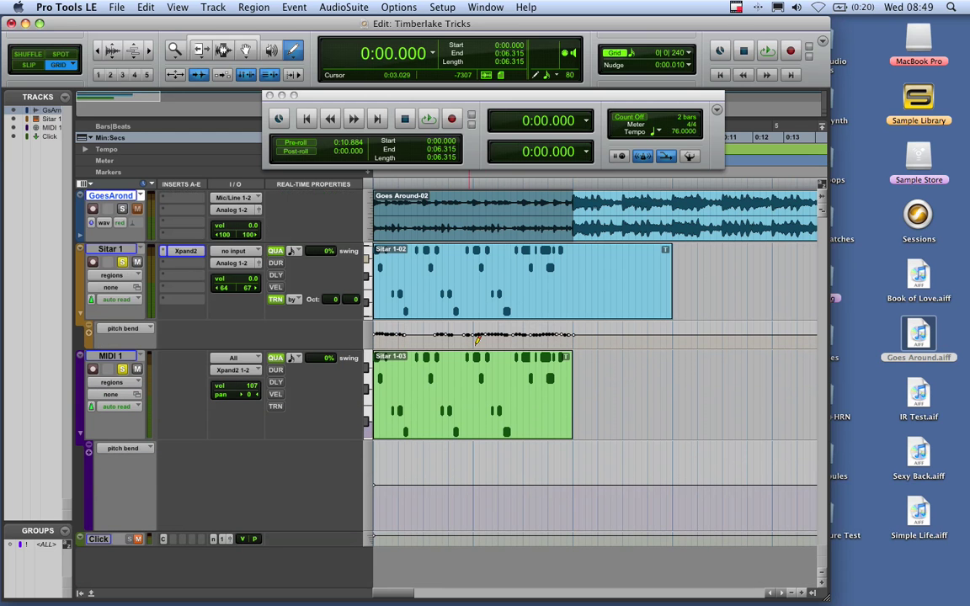
# Enlarge MIDI 1's pitch-bend lane, draw a gentle wavy curve, and play both bends.
pyautogui.moveTo(320, 531); pyautogui.dragTo(331, 568)
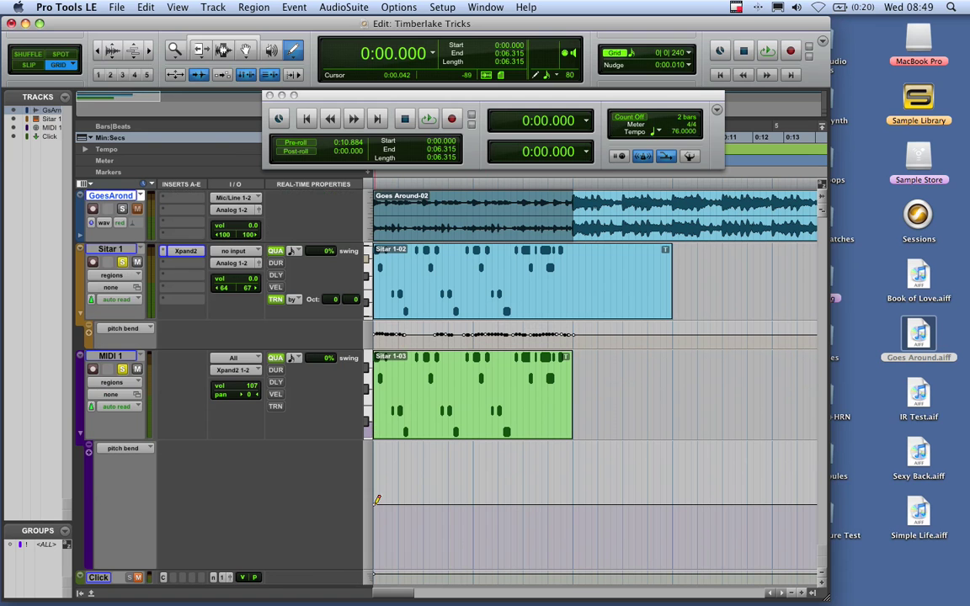
pyautogui.moveTo(377, 500); pyautogui.dragTo(577, 502)
pyautogui.press('space')
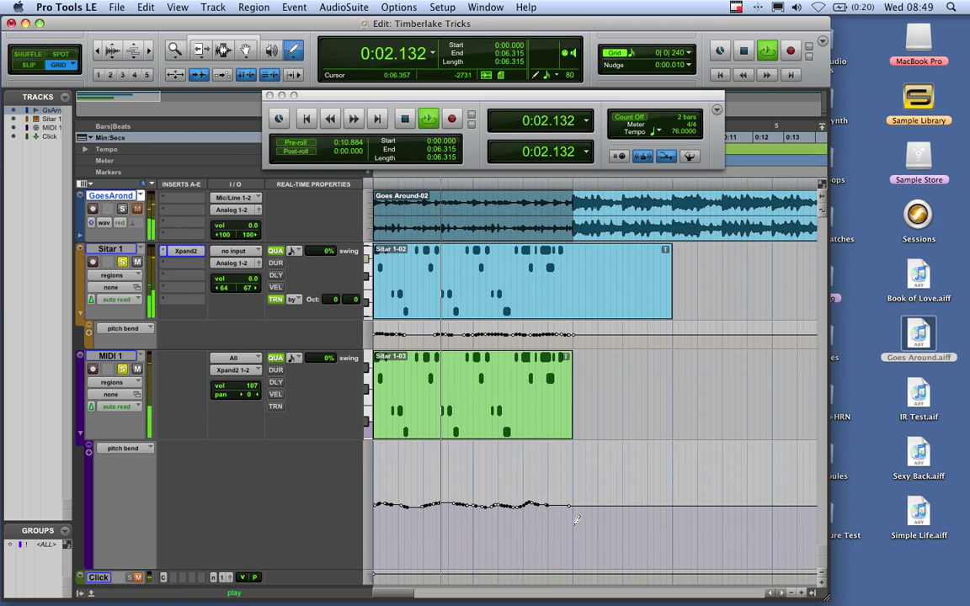
pyautogui.press('space')
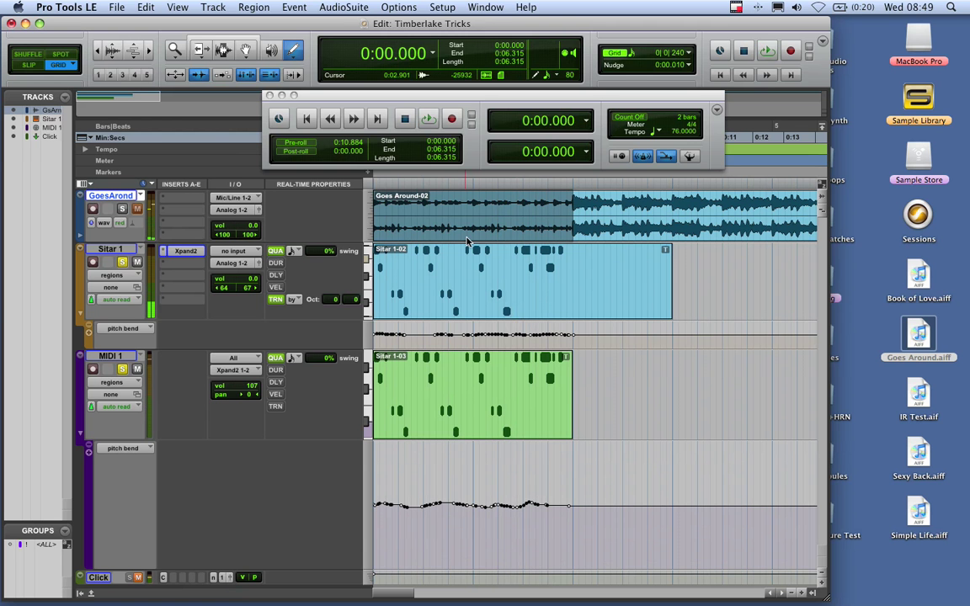
# With the Smart Tool, delete the Goes Around-03 region and play the remaining mix.
pyautogui.click(223, 50)
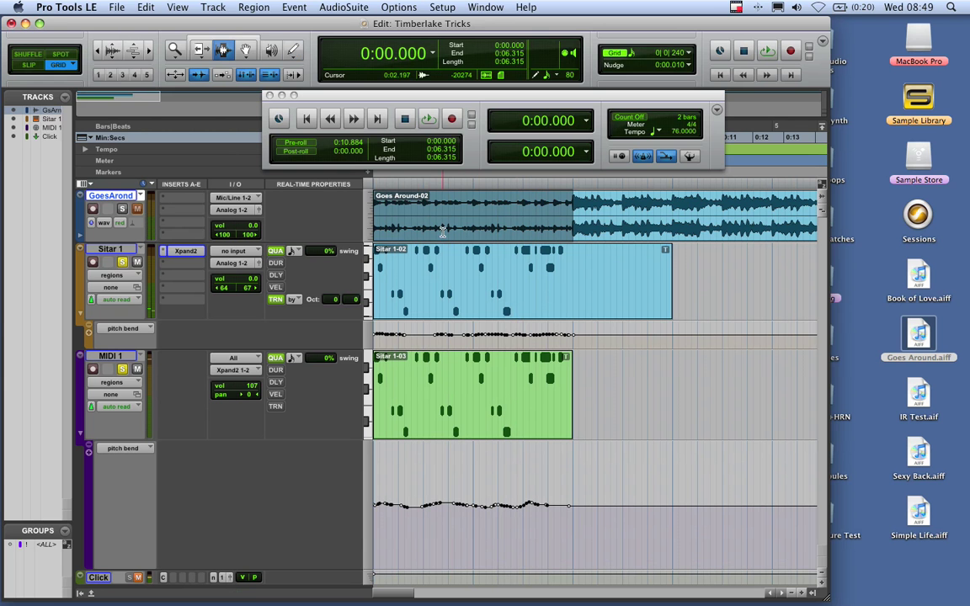
pyautogui.click(245, 42)
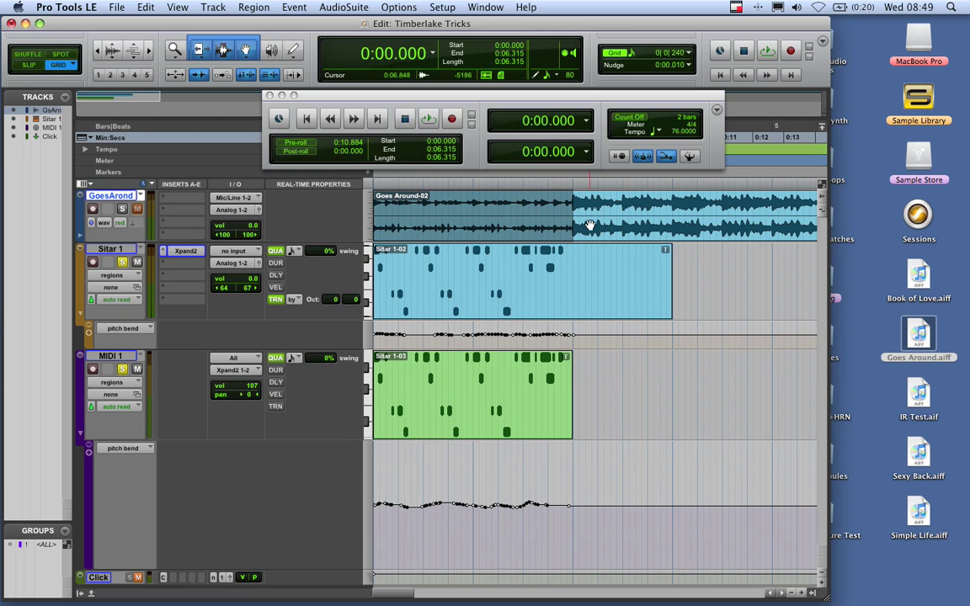
pyautogui.click(567, 200)
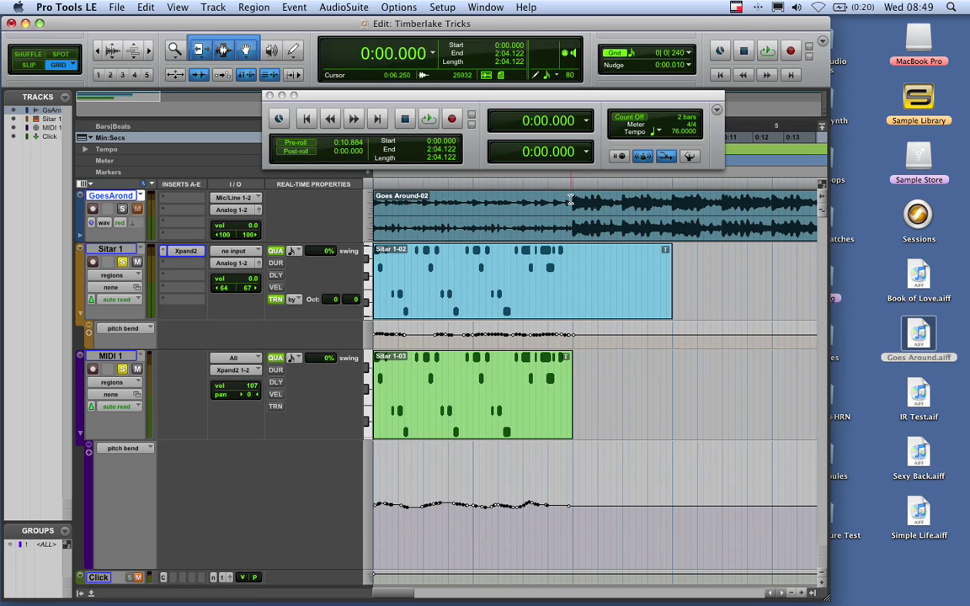
pyautogui.click(570, 199)
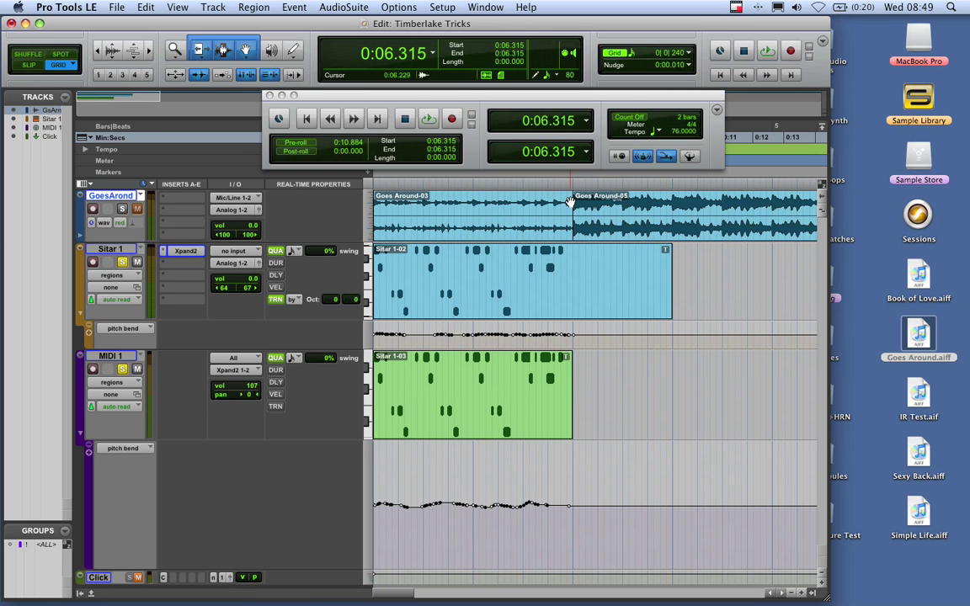
pyautogui.click(529, 229)
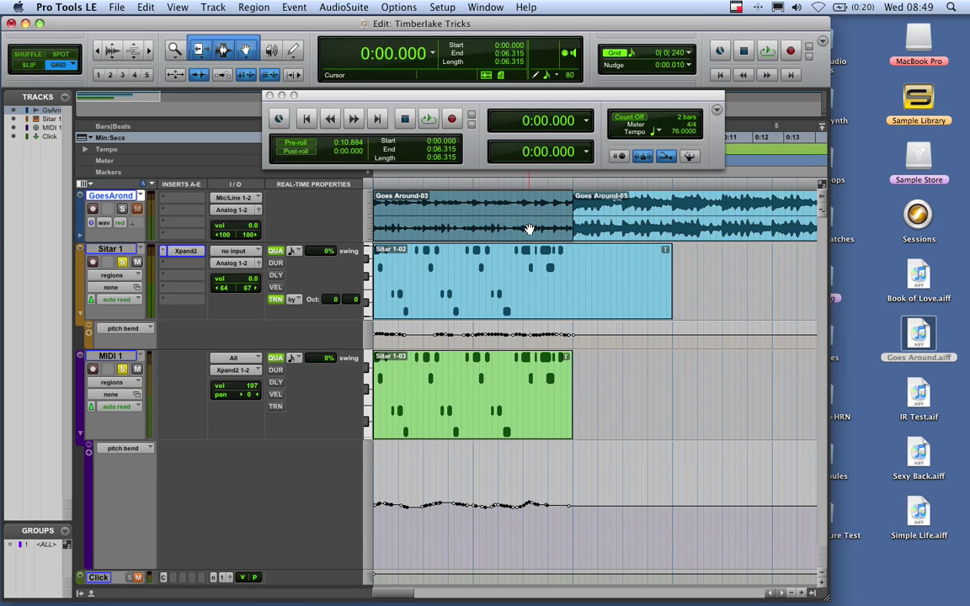
pyautogui.press('Delete')
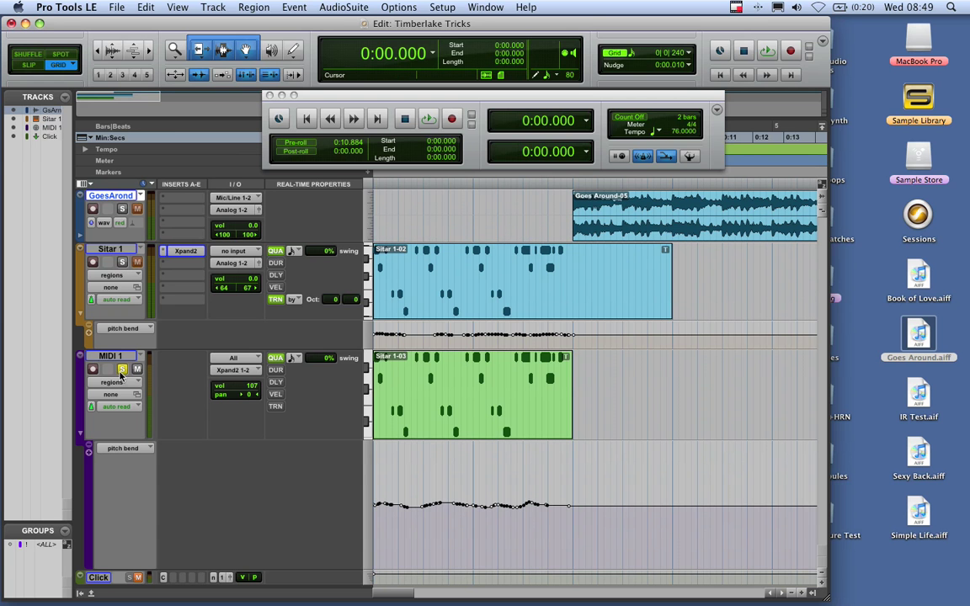
pyautogui.press('space')
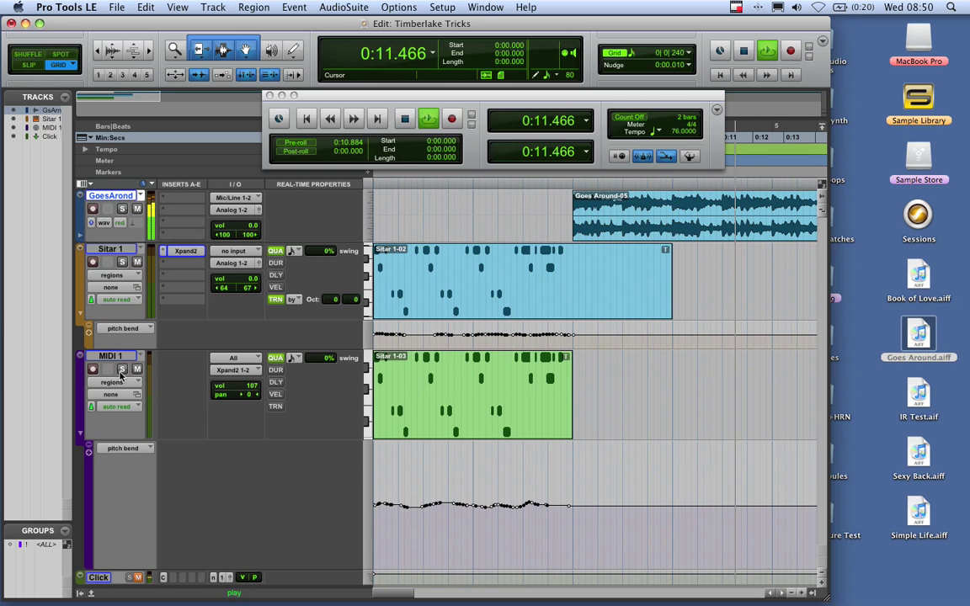
pyautogui.press('space')
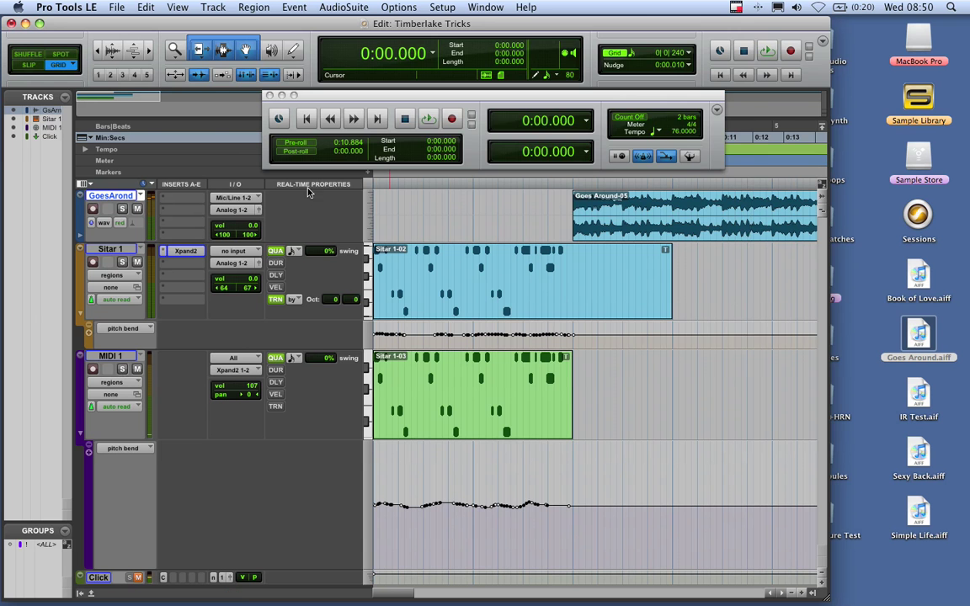
# Pan Xpand2 part A Sitar to R 74 and part B Gentle Sitar to L 86.
pyautogui.click(185, 250)
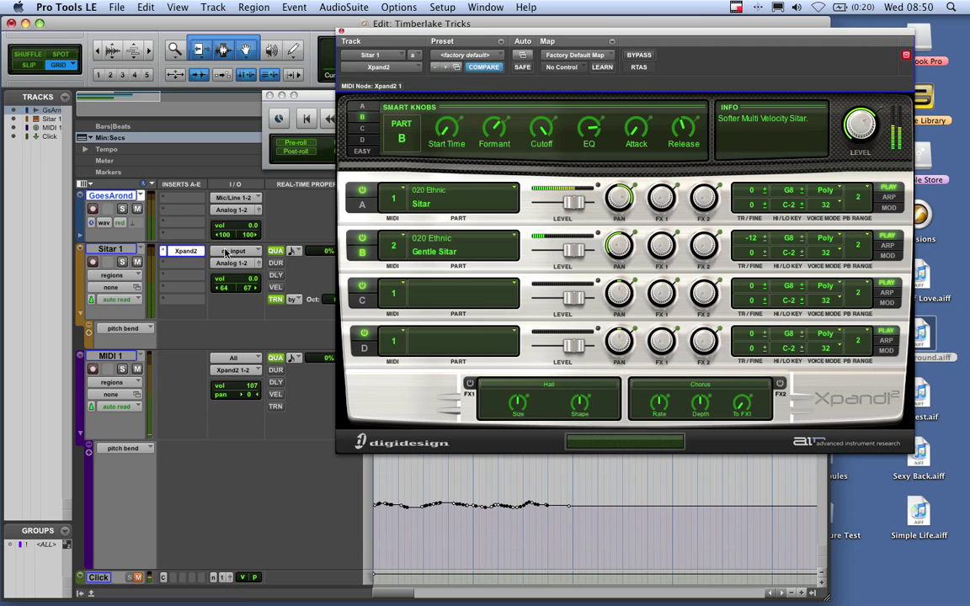
pyautogui.click(620, 198)
pyautogui.moveTo(619, 199); pyautogui.dragTo(618, 203)
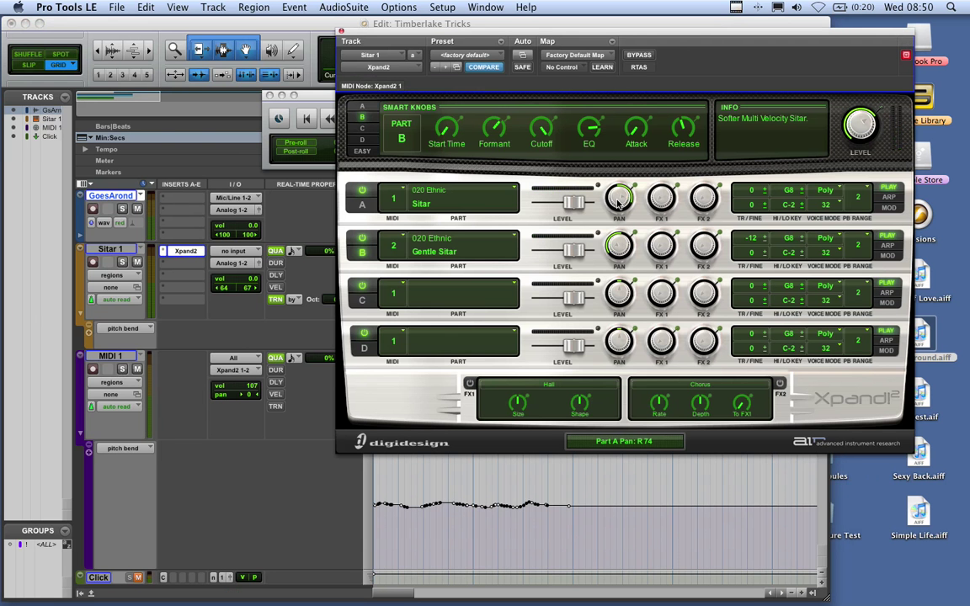
pyautogui.click(619, 246)
pyautogui.press('space')
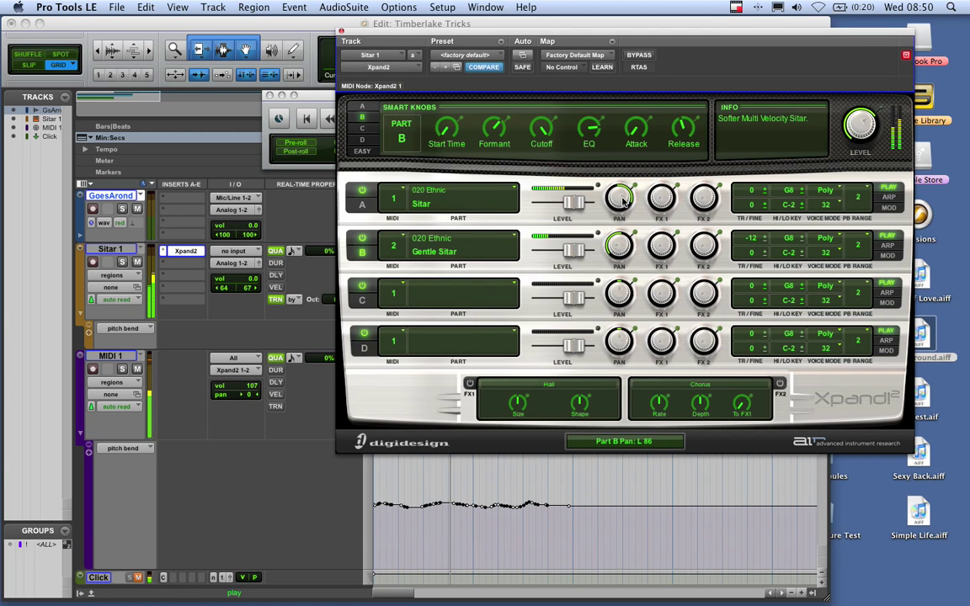
# Compare part B on and off, then lower its Release smart knob to 24%.
pyautogui.click(483, 197)
pyautogui.click(482, 197)
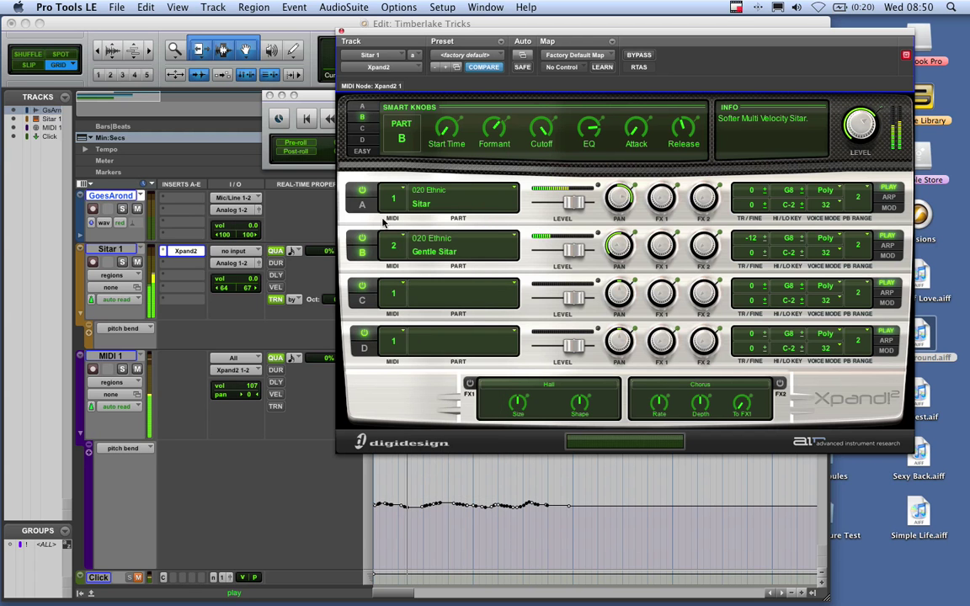
pyautogui.click(362, 239)
pyautogui.click(362, 240)
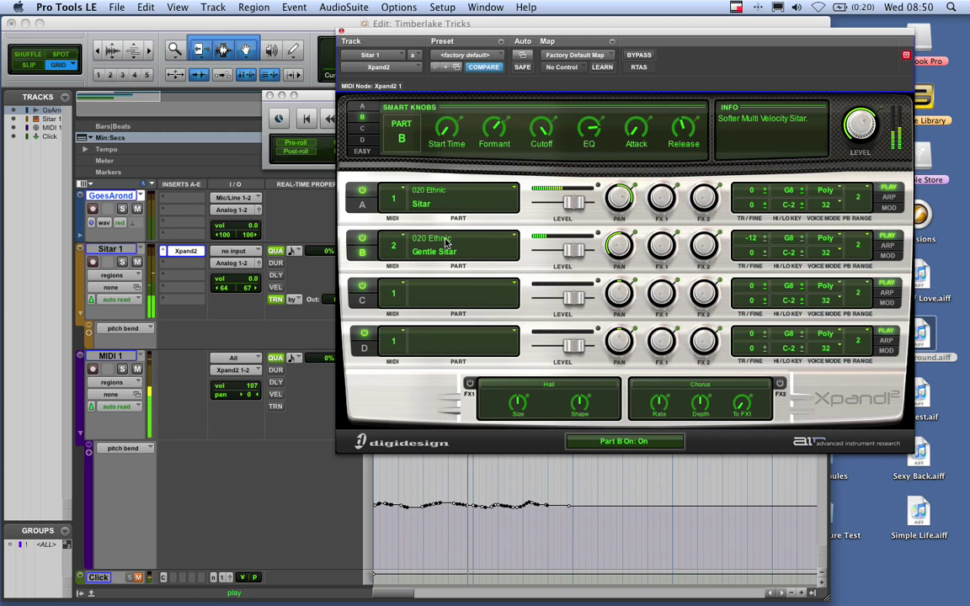
pyautogui.click(447, 240)
pyautogui.click(446, 241)
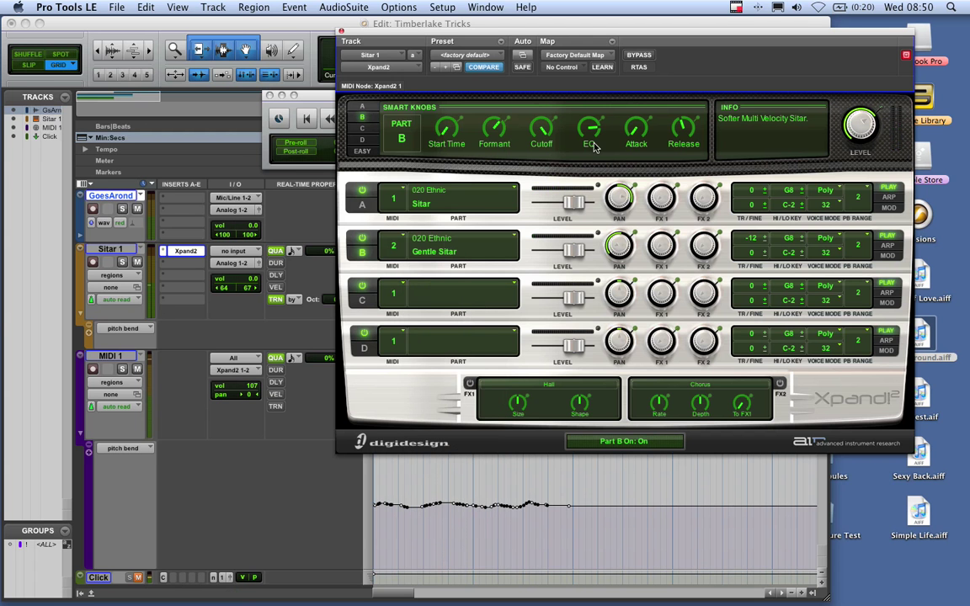
pyautogui.moveTo(673, 143)
pyautogui.moveTo(674, 144); pyautogui.dragTo(678, 133)
pyautogui.press('space')
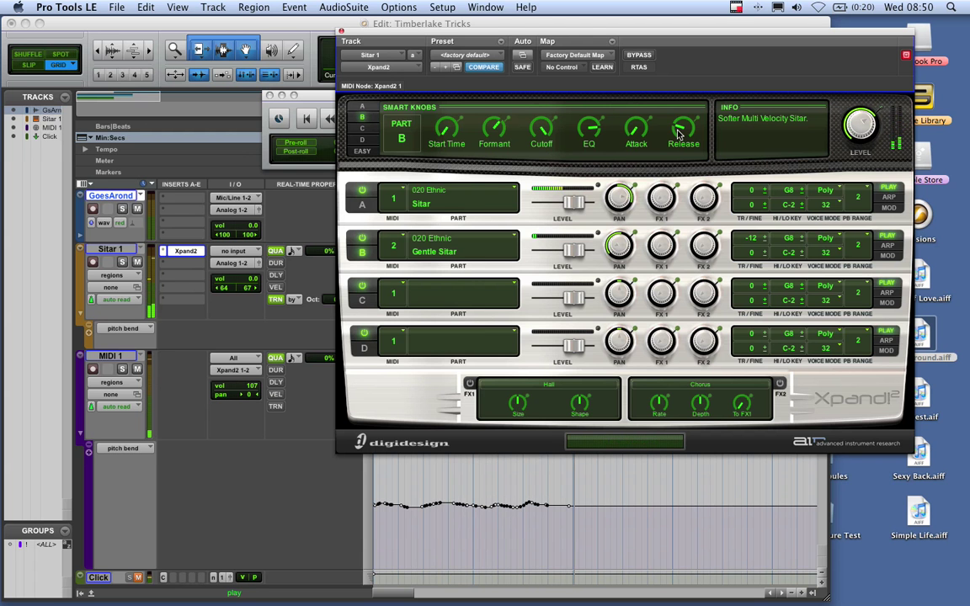
pyautogui.press('space')
# Close Sitar 1's Xpand2 plug-in window.
pyautogui.click(341, 31)
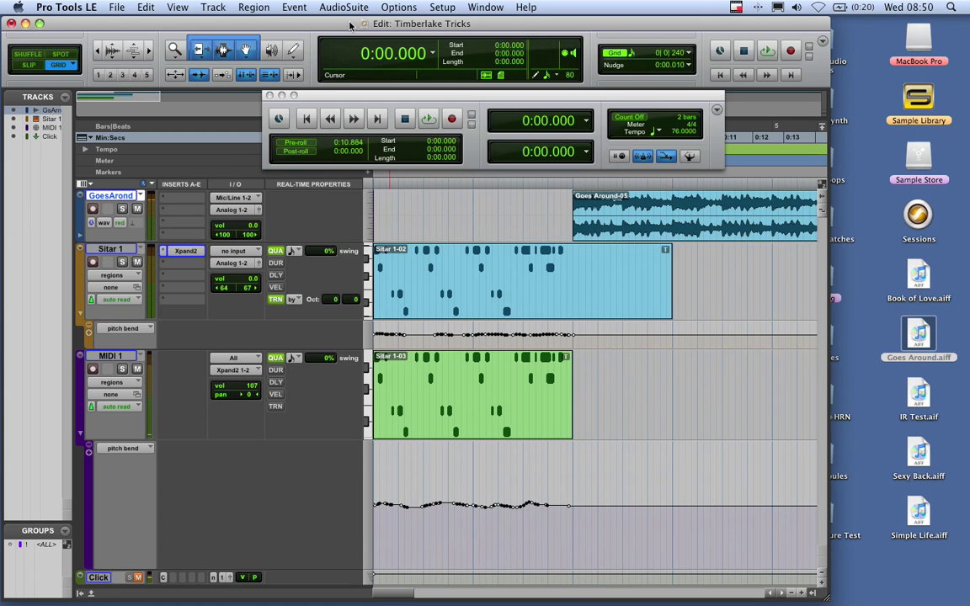